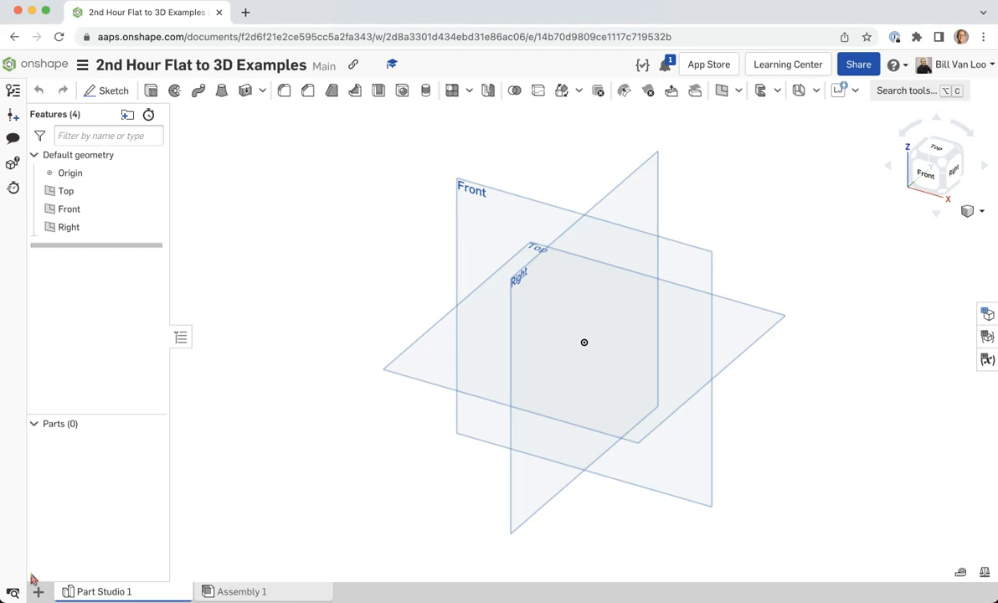
# - Sketch a rectangle on the Top plane with one corner at the origin, 2 in wide and 1 in high, and finish the sketch
pyautogui.click(112, 92)
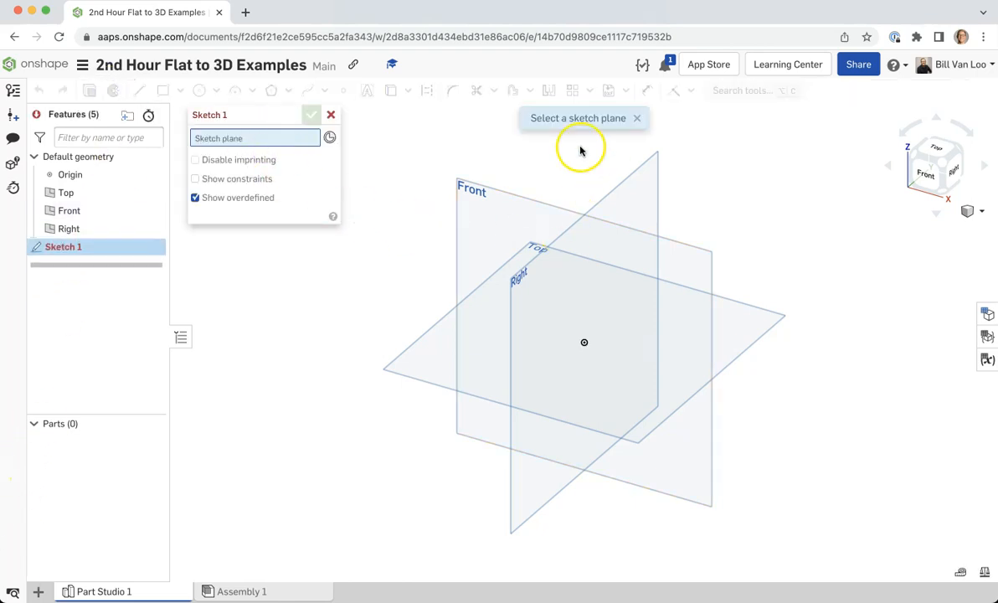
pyautogui.click(694, 295)
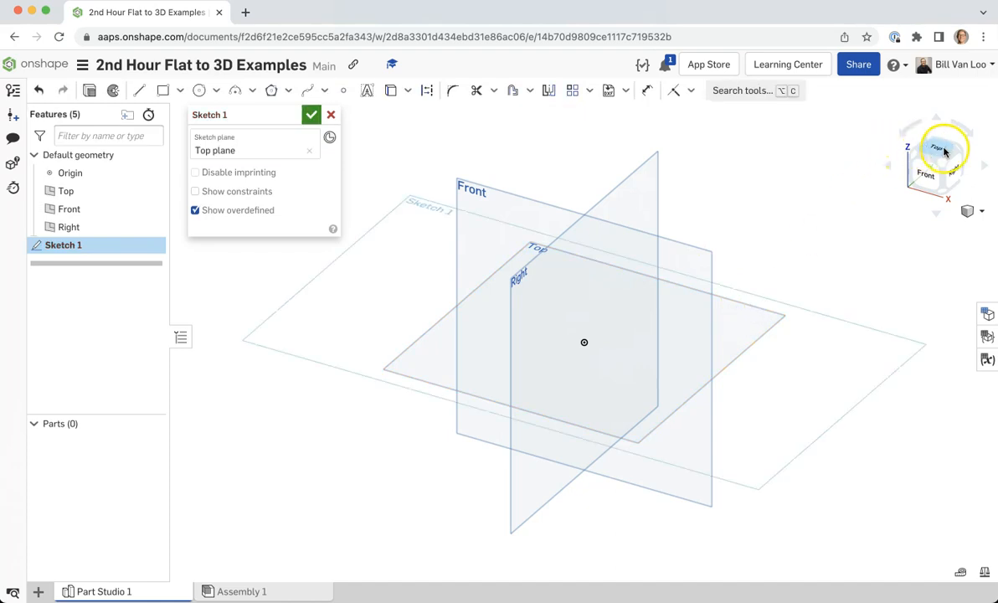
pyautogui.click(943, 151)
pyautogui.click(164, 93)
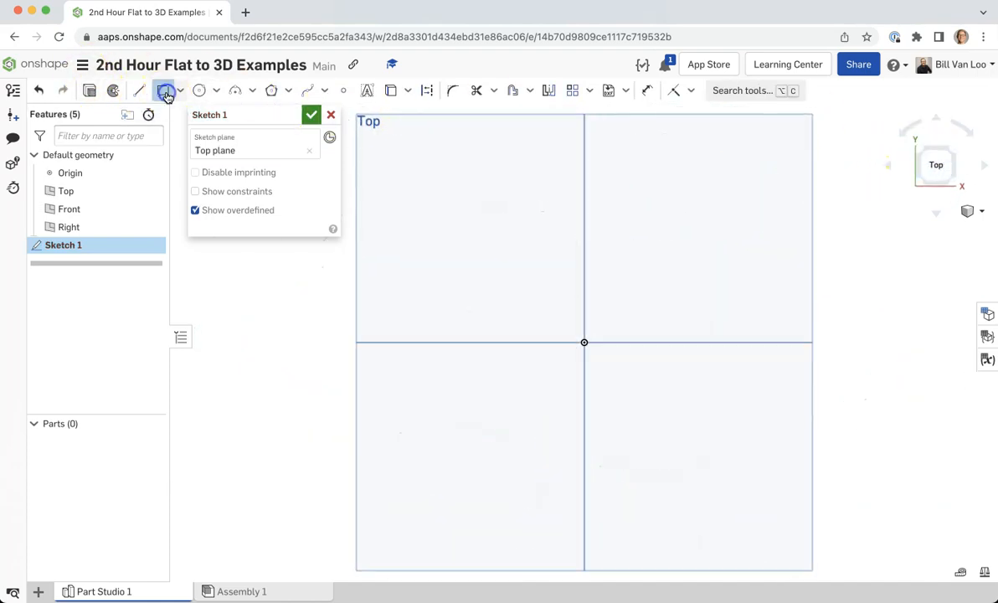
pyautogui.click(585, 342)
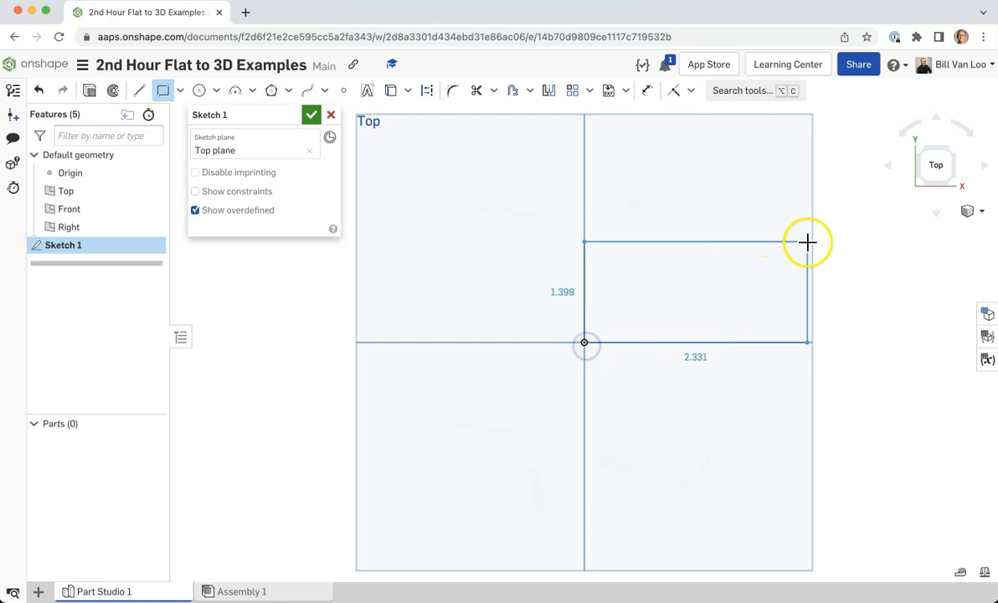
pyautogui.click(768, 212)
pyautogui.write('2')
pyautogui.press('Return')
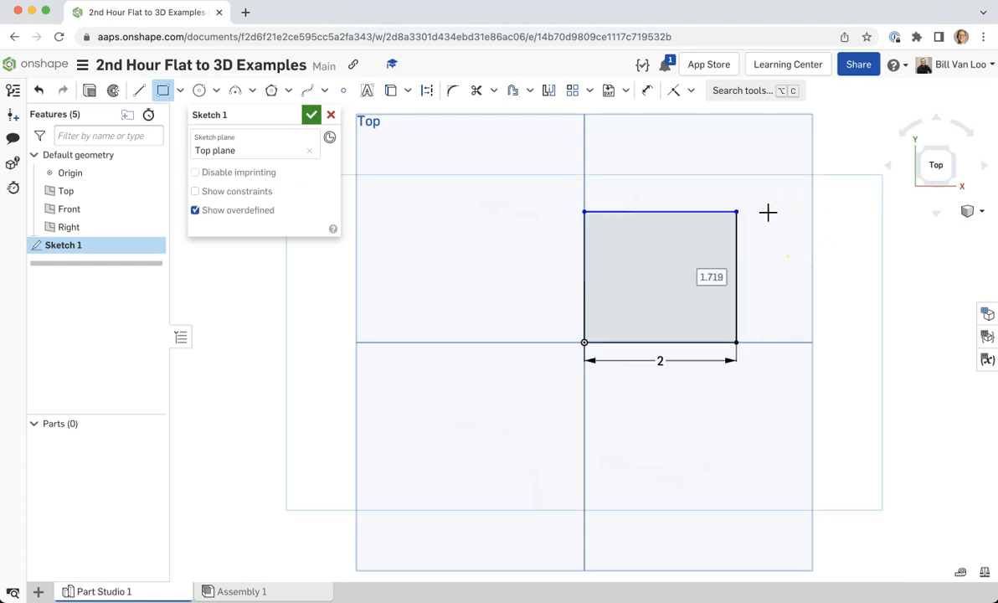
pyautogui.write('1')
pyautogui.press('Return')
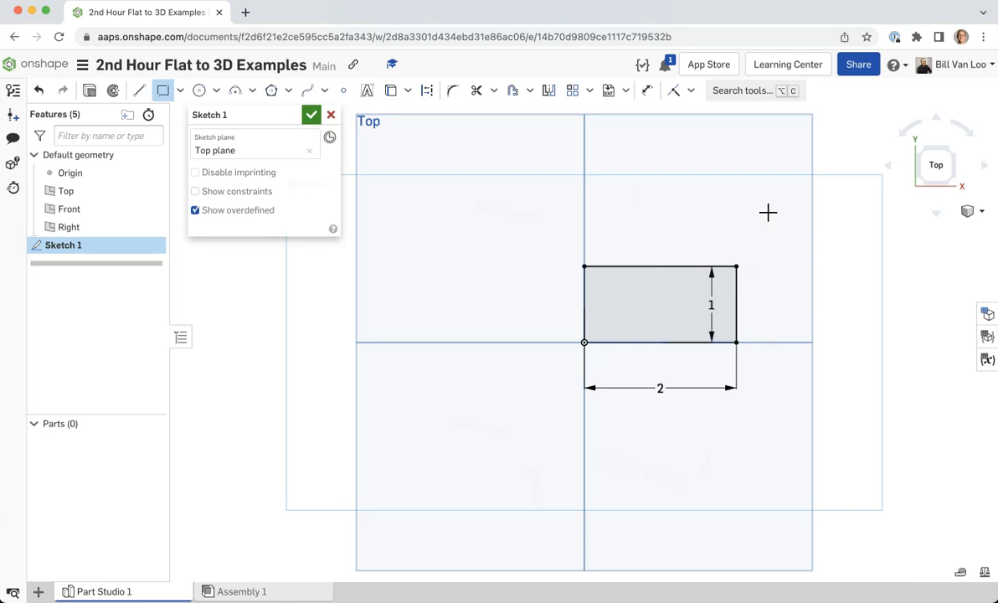
pyautogui.click(311, 114)
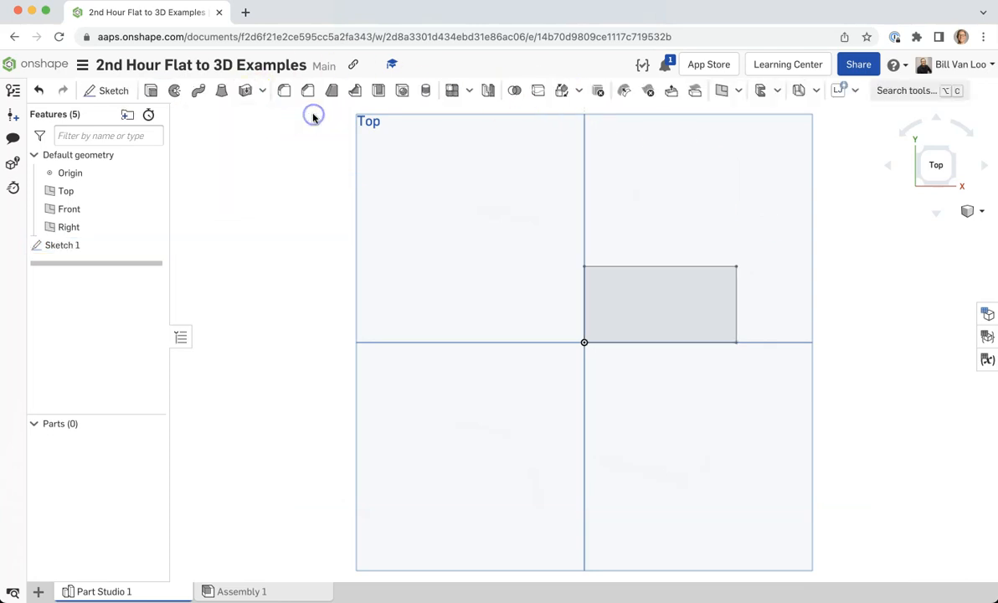
# - Extrude the rectangle as a new solid, setting its depth with a new length variable cardboardThickness of 0.16 in
pyautogui.moveTo(478, 292); pyautogui.dragTo(459, 243, button='right')
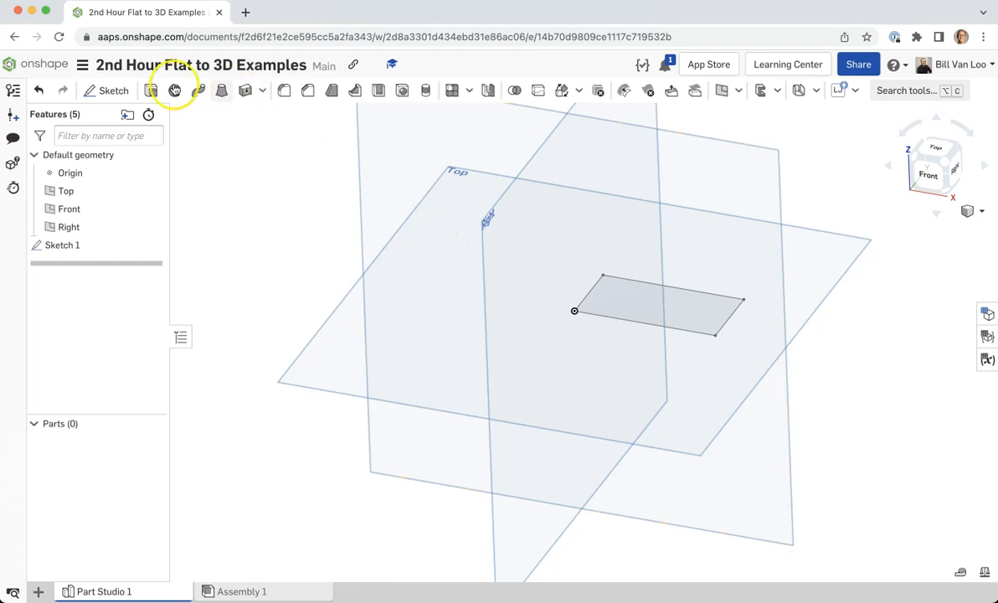
pyautogui.click(151, 90)
pyautogui.click(711, 316)
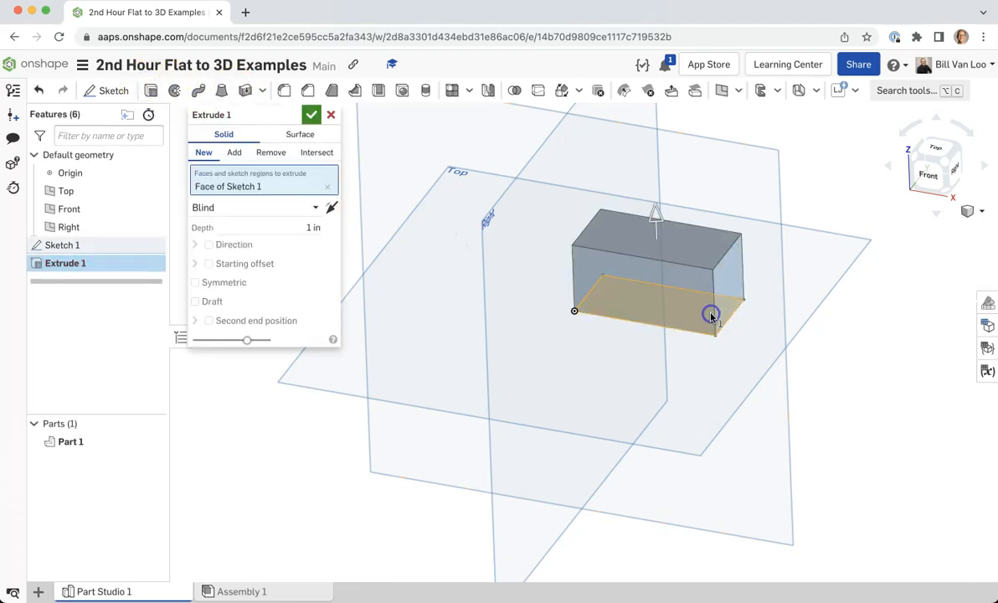
pyautogui.click(294, 227)
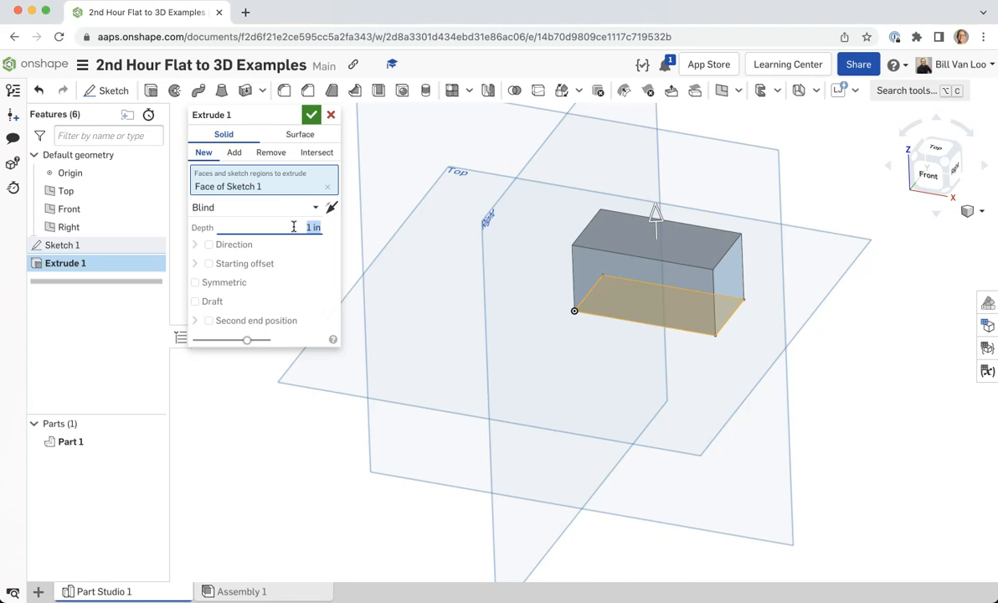
pyautogui.write('#')
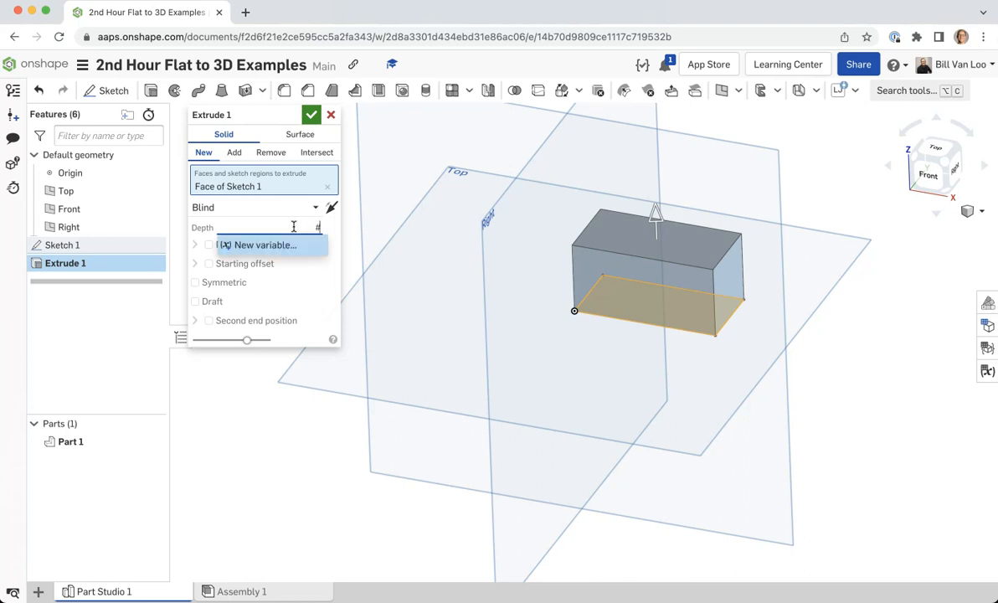
pyautogui.write('cardboardThickness')
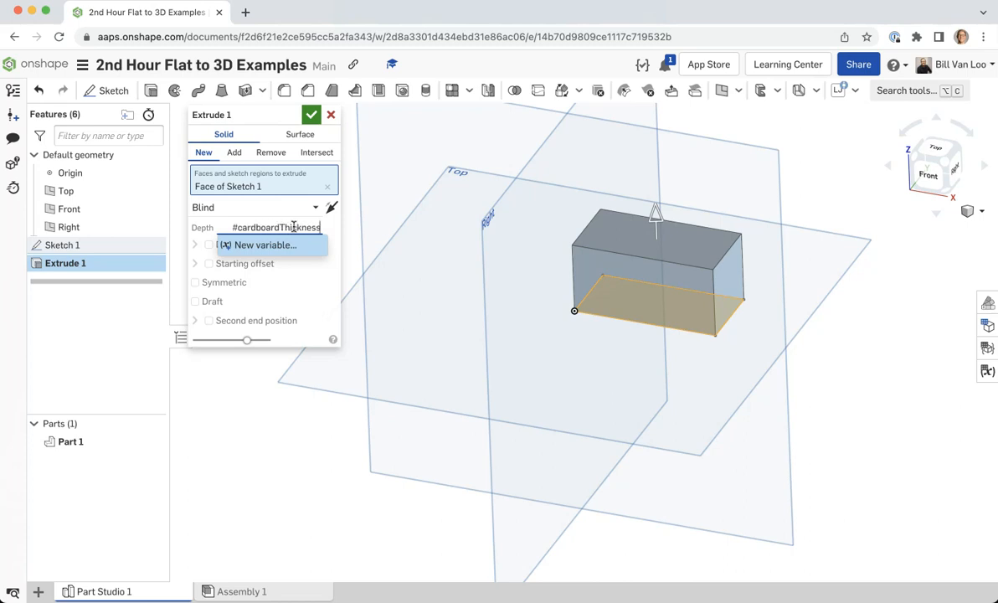
pyautogui.press('Return')
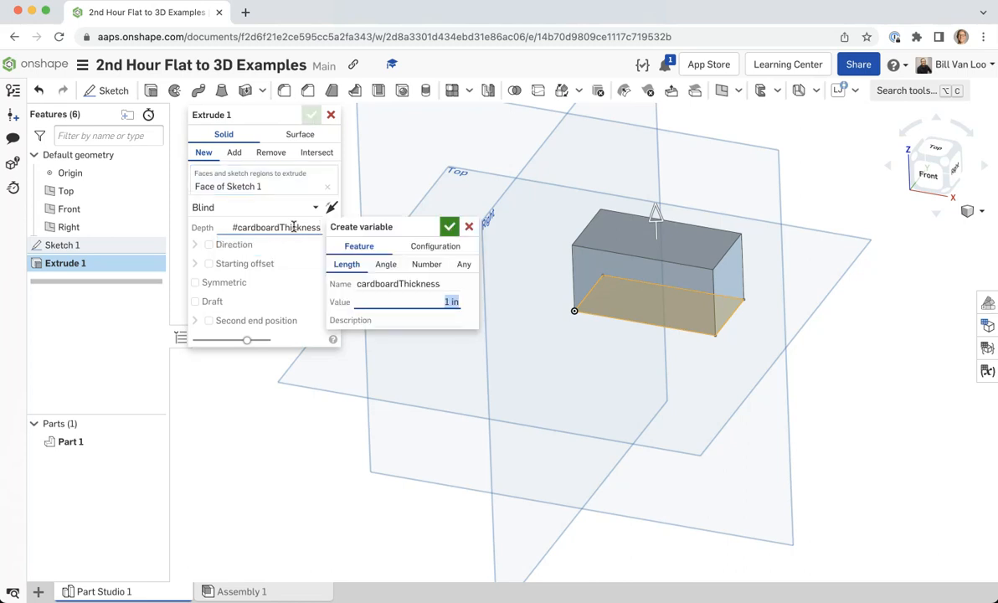
pyautogui.click(411, 301)
pyautogui.hotkey('shift', 'Right')
pyautogui.write('0.16')
pyautogui.click(451, 227)
pyautogui.click(310, 115)
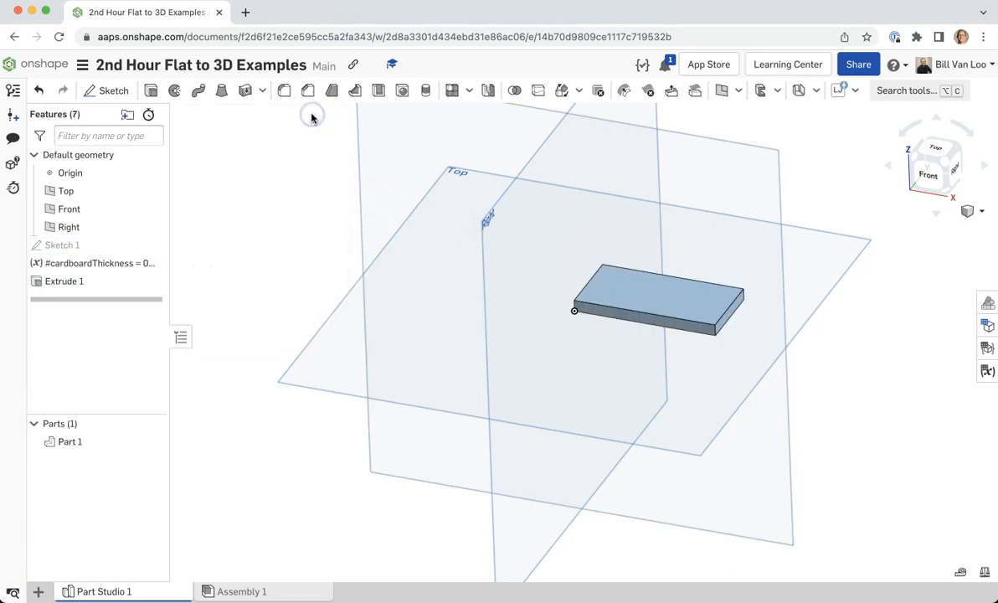
# - Create a plane offset from the Front plane so that it runs roughly through the middle of the base's depth
pyautogui.scroll(5, 716, 270)
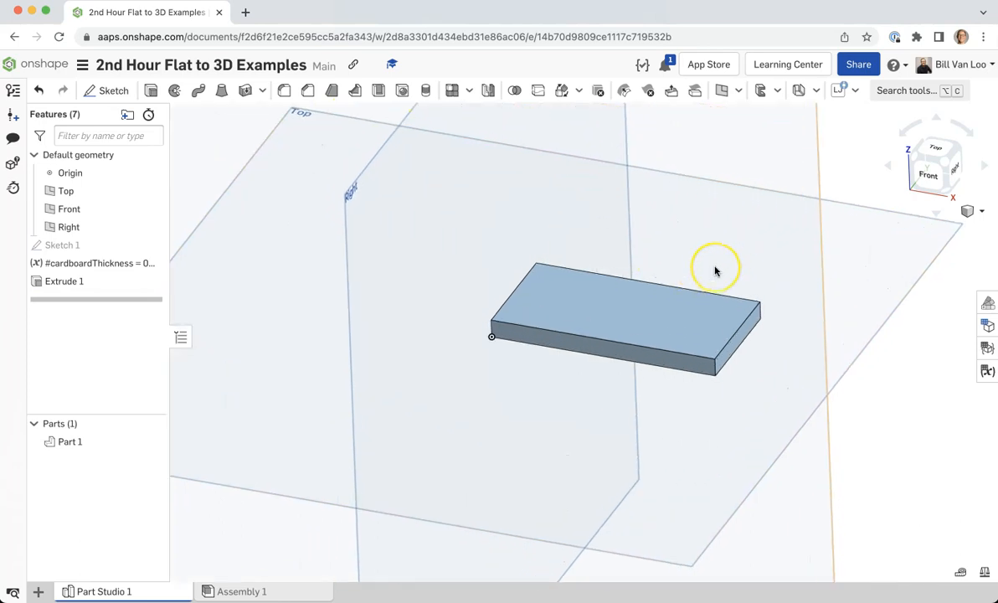
pyautogui.scroll(2, 716, 270)
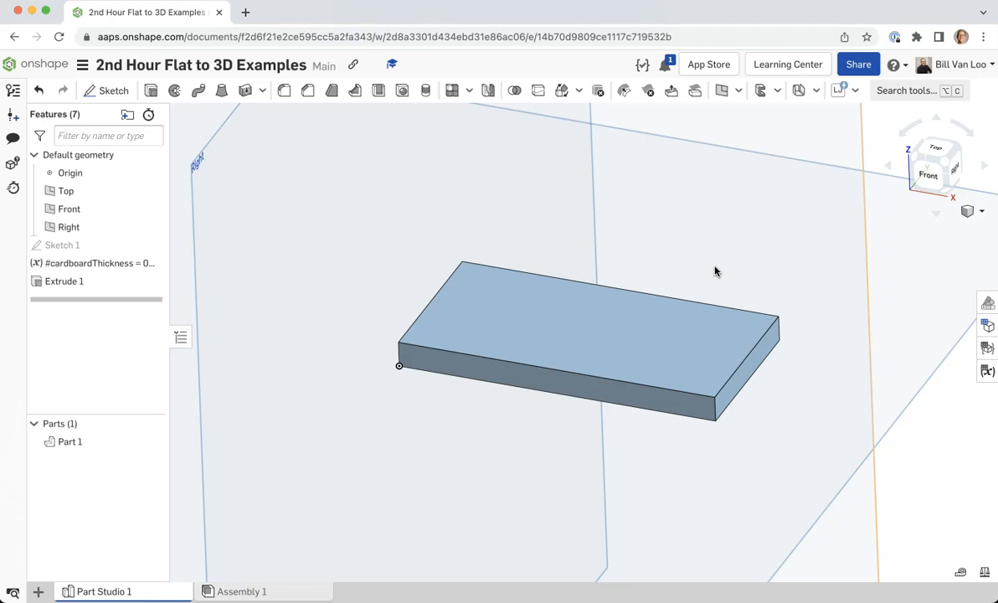
pyautogui.moveTo(932, 263); pyautogui.dragTo(898, 266, button='right')
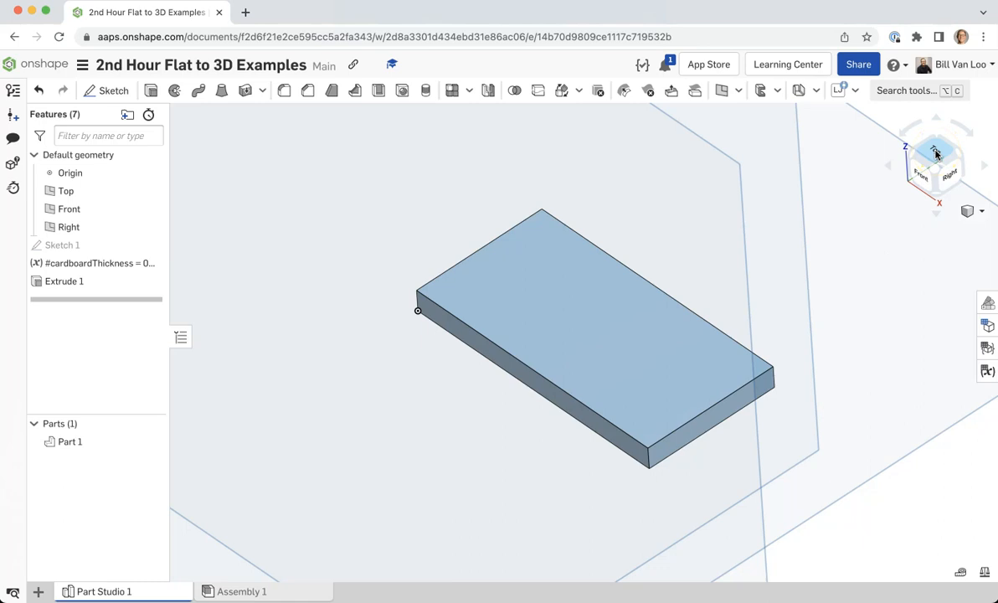
pyautogui.click(928, 175)
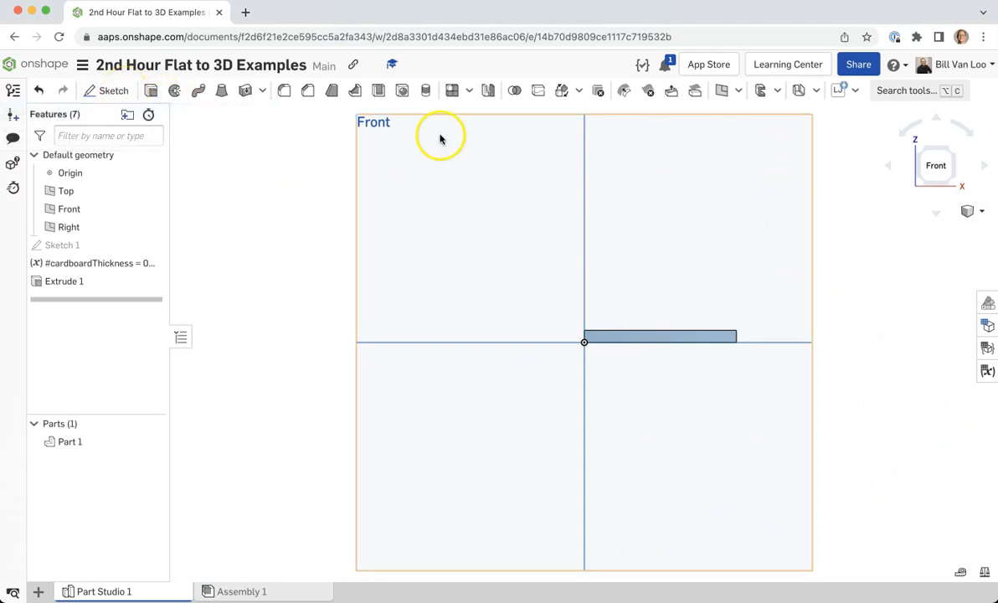
pyautogui.moveTo(869, 216)
pyautogui.mouseDown(button='right')
pyautogui.moveTo(837, 243)
pyautogui.moveTo(866, 223)
pyautogui.moveTo(818, 234)
pyautogui.moveTo(813, 212)
pyautogui.moveTo(829, 207)
pyautogui.moveTo(836, 228)
pyautogui.mouseUp(button='right')
pyautogui.click(720, 90)
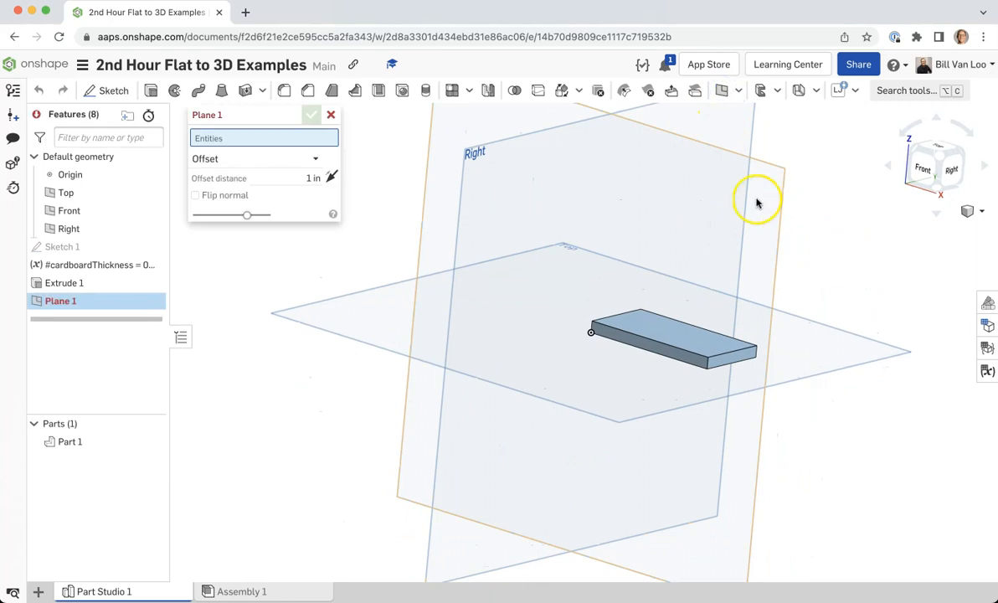
pyautogui.click(757, 199)
pyautogui.moveTo(536, 352); pyautogui.dragTo(598, 319)
pyautogui.click(311, 117)
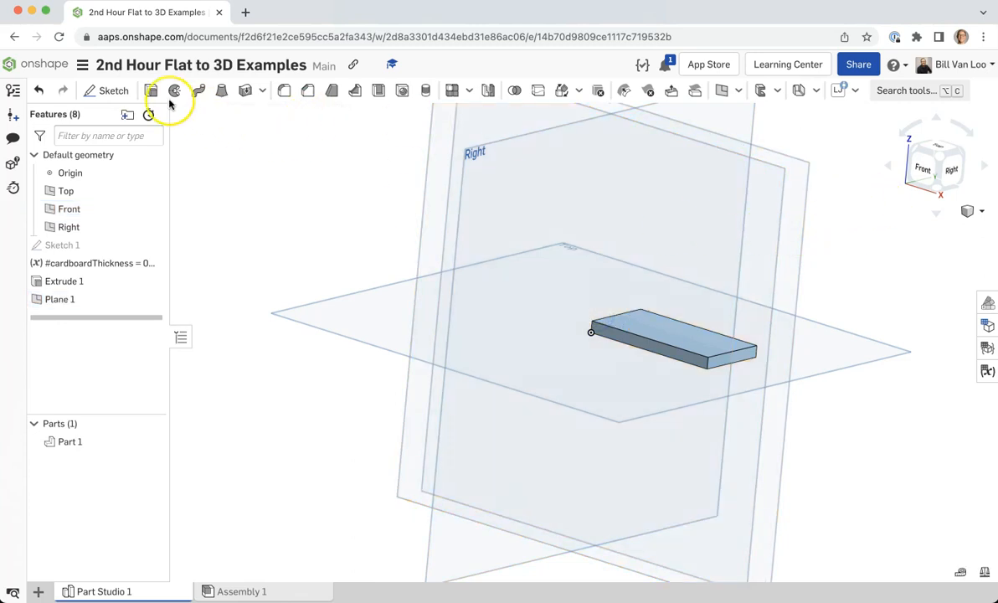
# - Start a sketch on the offset plane and draw a body rectangle about 1 in wide and 1.6 in tall above the base
pyautogui.click(120, 93)
pyautogui.click(798, 199)
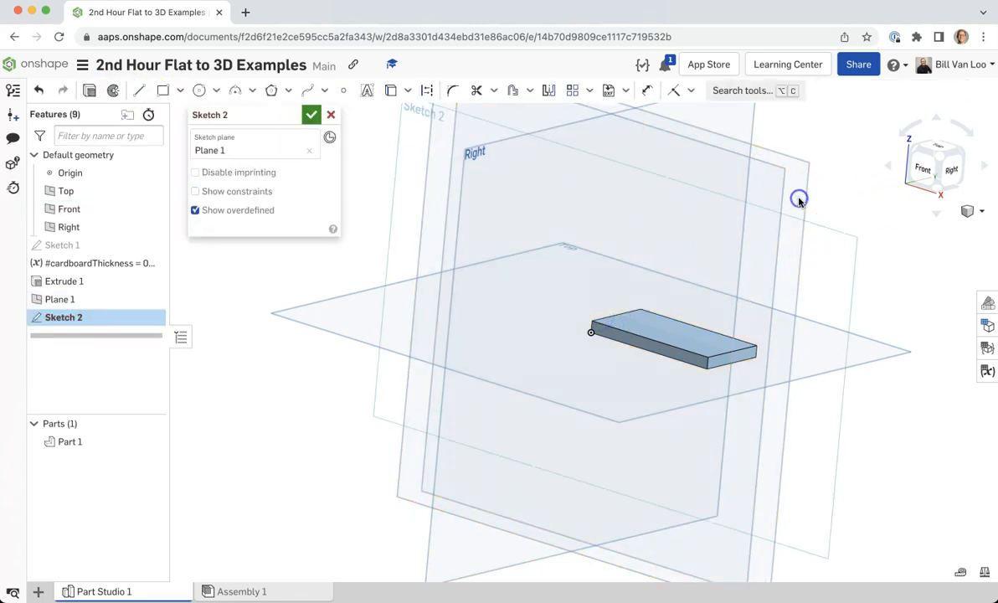
pyautogui.click(919, 170)
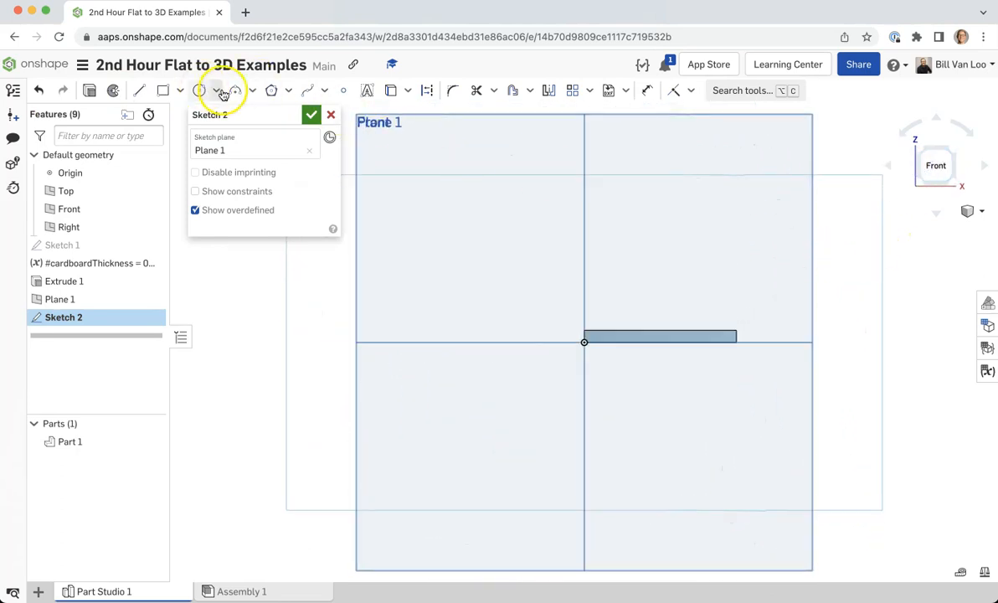
pyautogui.click(164, 92)
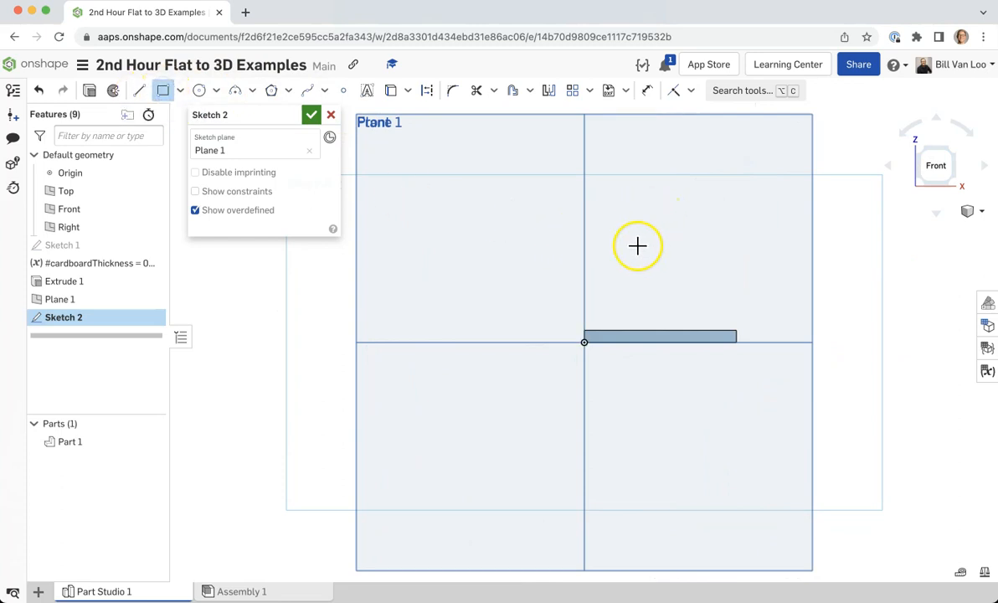
pyautogui.click(623, 184)
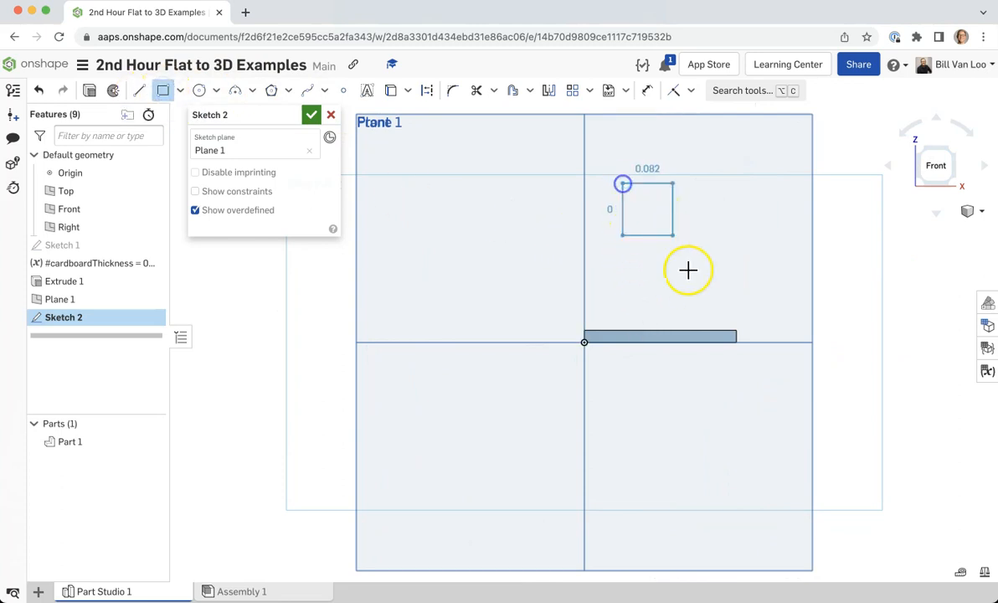
pyautogui.click(699, 305)
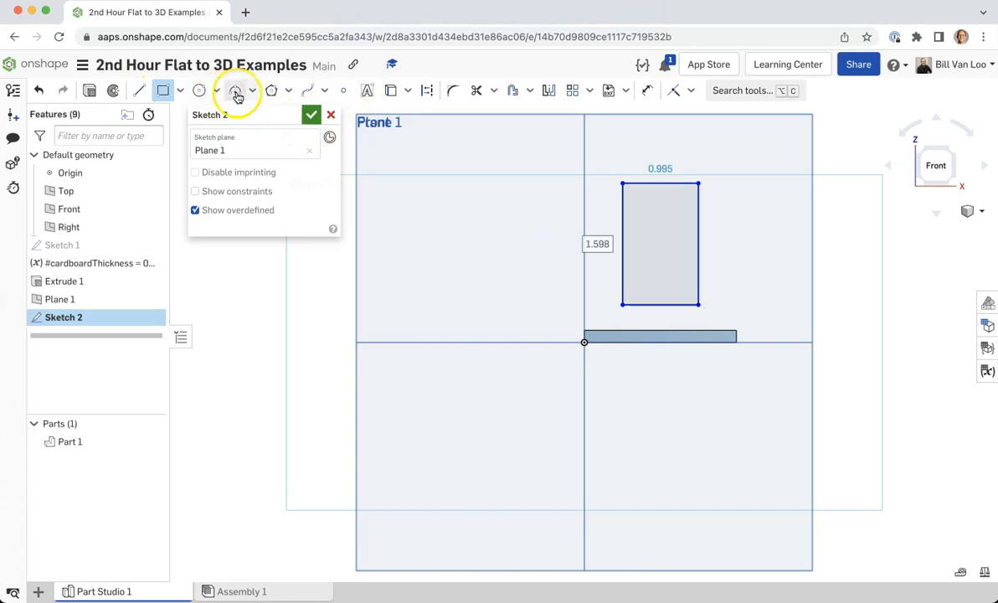
# - Draw a wing-shaped spline loop outward from the body rectangle's left edge, starting and ending on that edge
pyautogui.click(307, 90)
pyautogui.click(621, 196)
pyautogui.click(561, 230)
pyautogui.click(556, 274)
pyautogui.click(583, 273)
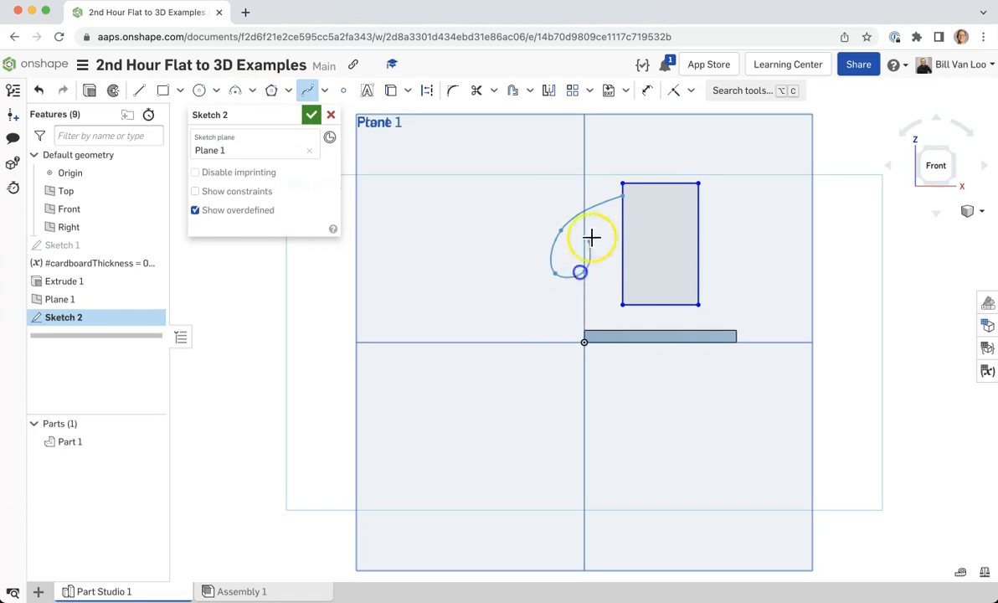
pyautogui.click(620, 201)
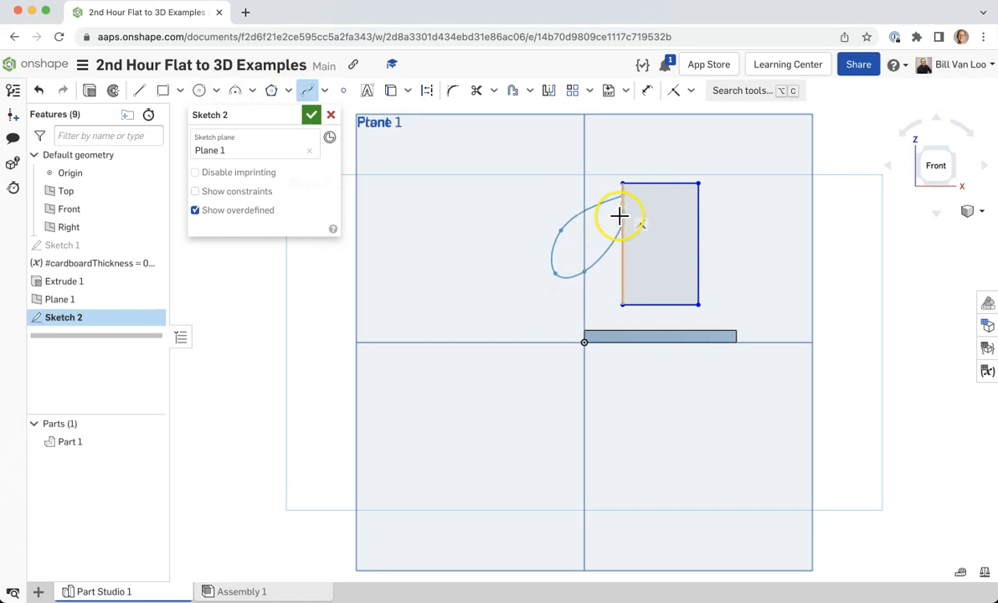
# - Draw a similar wing-shaped spline loop on the body rectangle's right edge, starting and ending on that edge
pyautogui.click(699, 194)
pyautogui.click(763, 222)
pyautogui.click(760, 263)
pyautogui.doubleClick(699, 219)
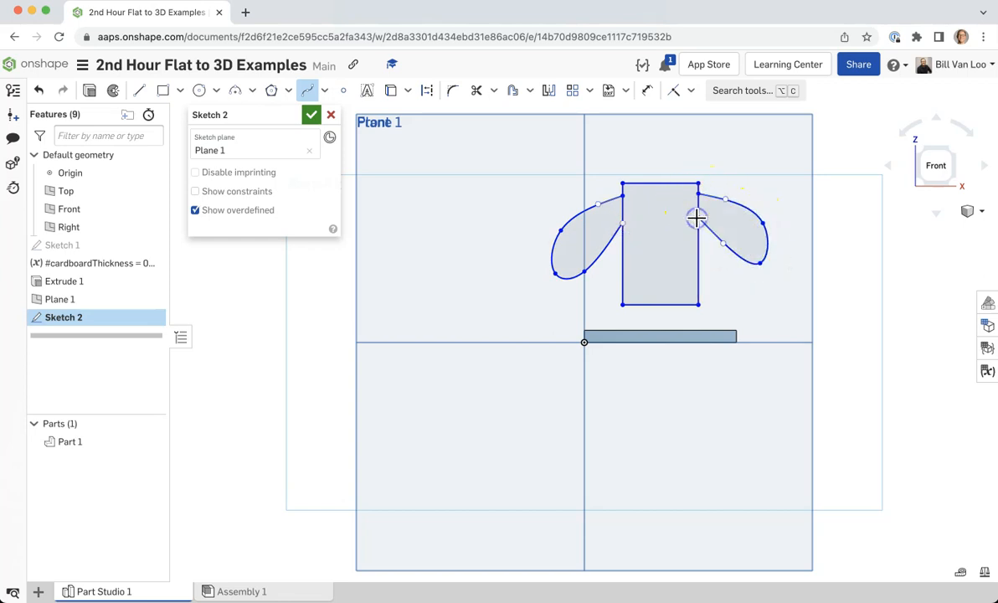
# - Add a head circle about 0.8 in in diameter at the midpoint of the body's top edge and trim the inner lines between body, wings and head
pyautogui.click(199, 90)
pyautogui.click(661, 181)
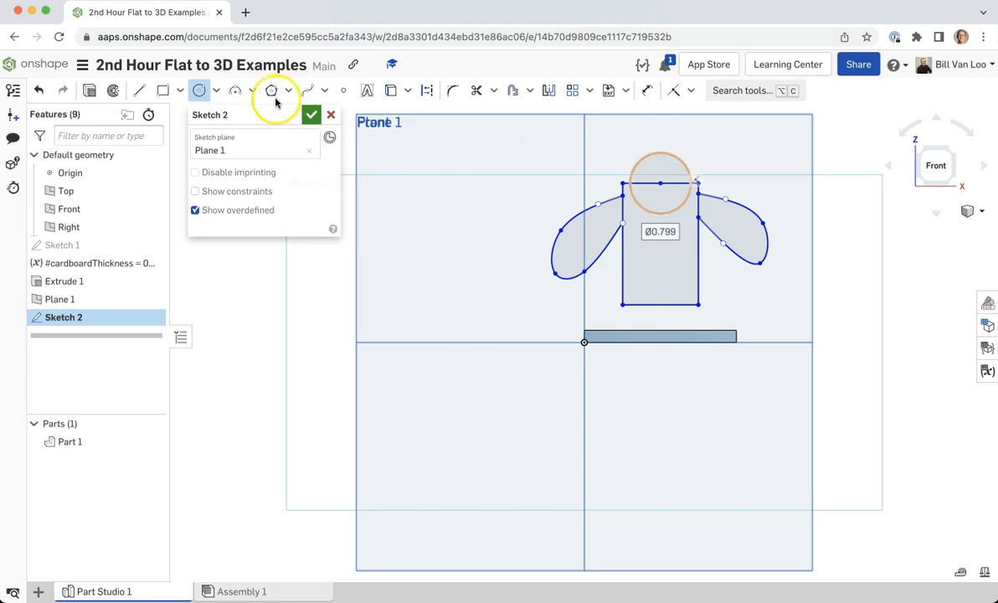
pyautogui.click(476, 90)
pyautogui.click(623, 212)
pyautogui.click(697, 208)
pyautogui.click(641, 183)
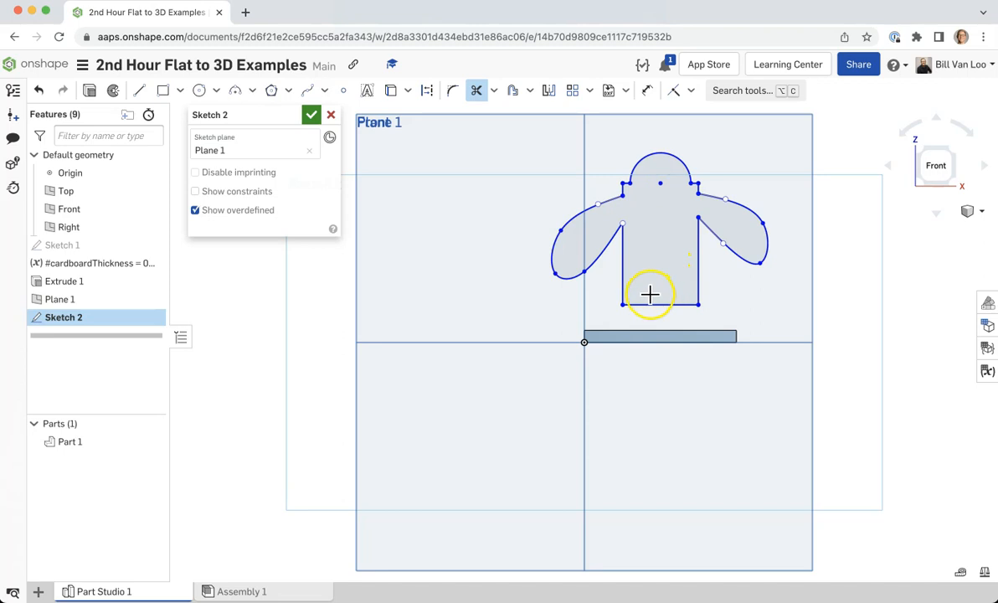
# - Draw a connecting rectangle about 0.75 in wide and 0.32 in tall from the body's bottom edge down to the base, and finish the sketch
pyautogui.click(162, 91)
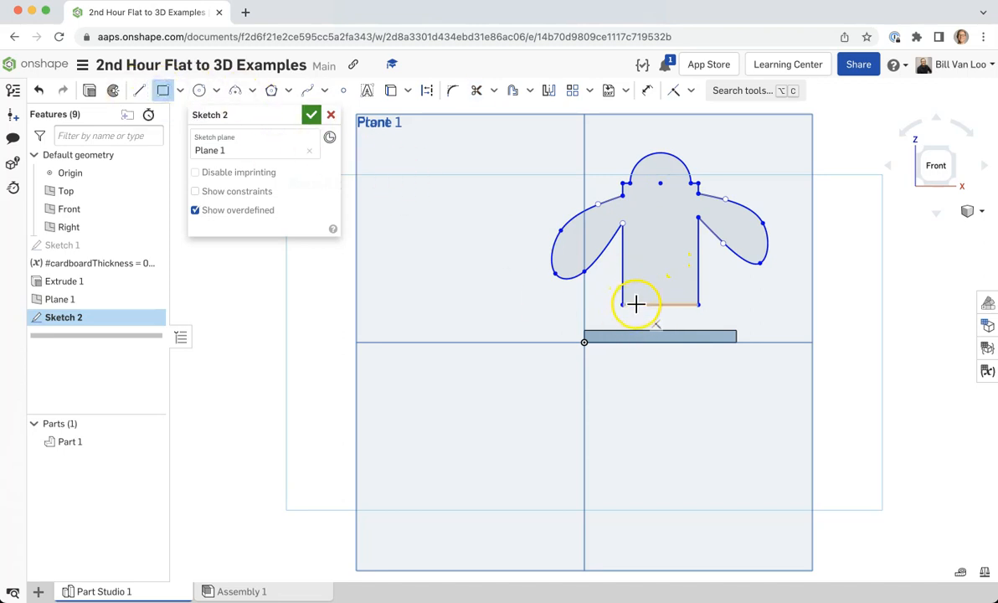
pyautogui.moveTo(638, 309); pyautogui.dragTo(690, 330)
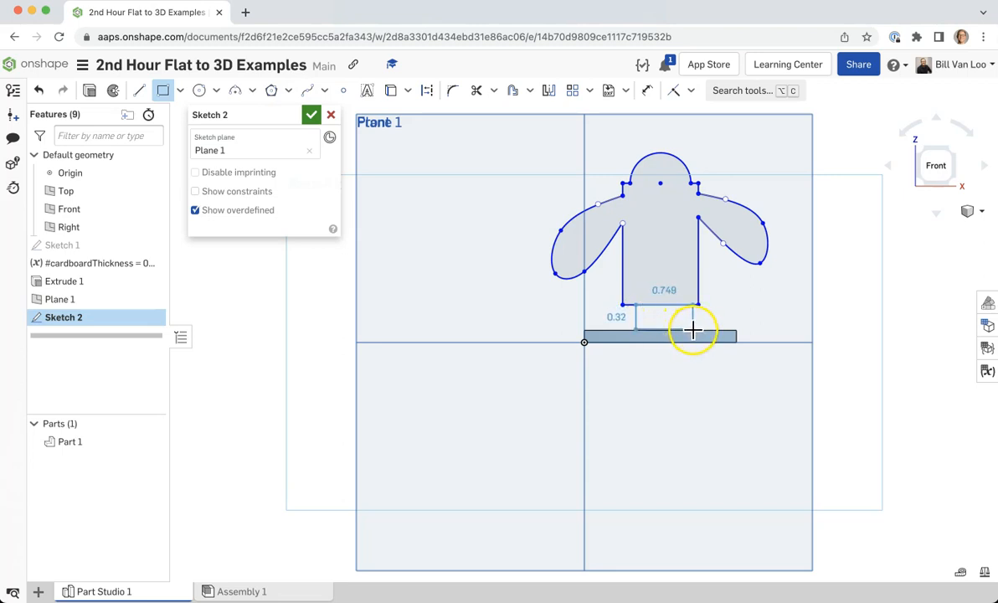
pyautogui.moveTo(693, 330); pyautogui.dragTo(693, 328)
pyautogui.click(310, 114)
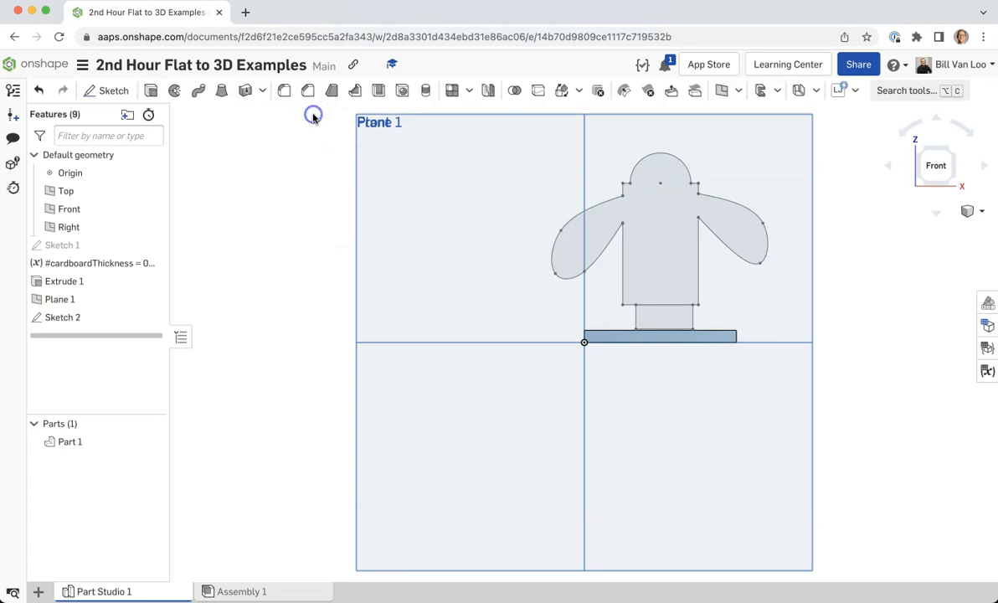
# - Reopen Sketch 2, trim the inner line between the body and the connecting rectangle below it, and finish the sketch
pyautogui.hotkey('shift', '7')
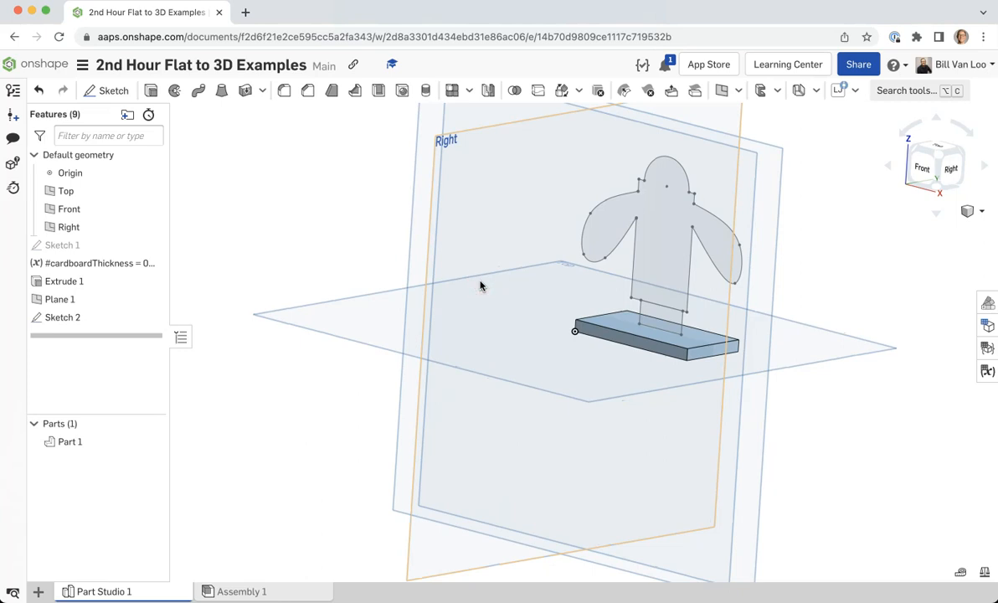
pyautogui.doubleClick(98, 317)
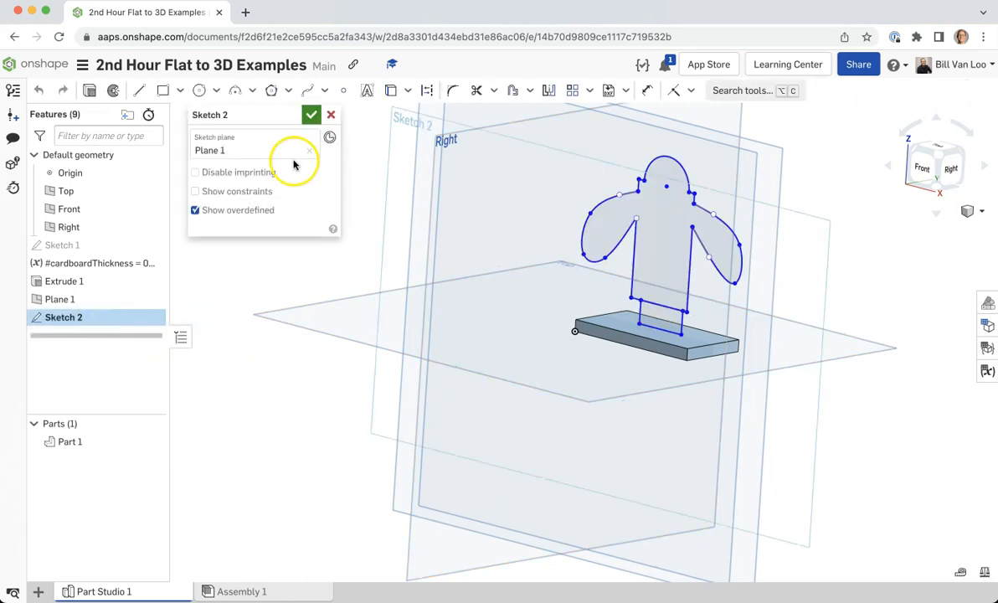
pyautogui.click(477, 90)
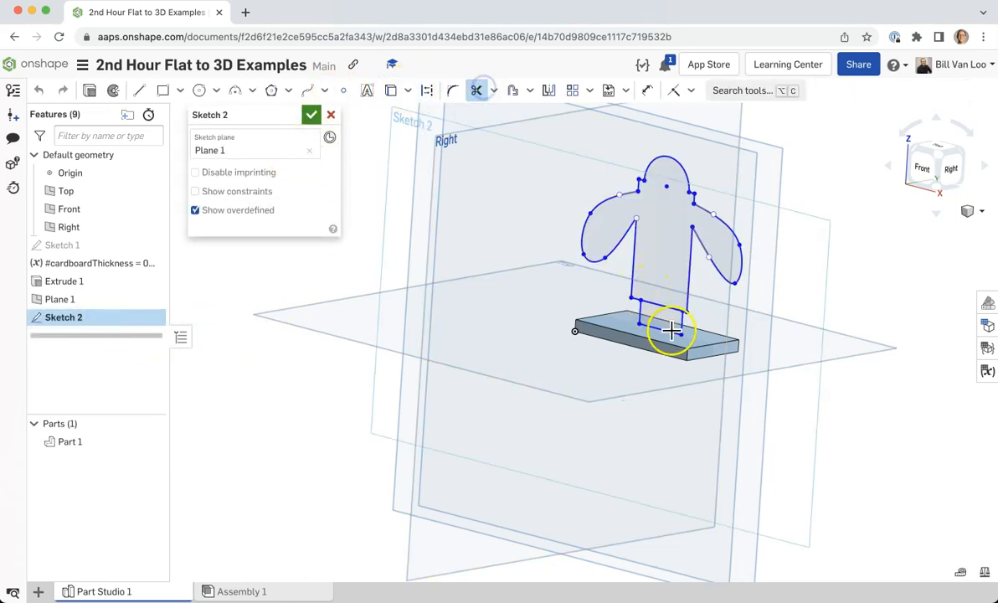
pyautogui.click(658, 304)
pyautogui.click(311, 115)
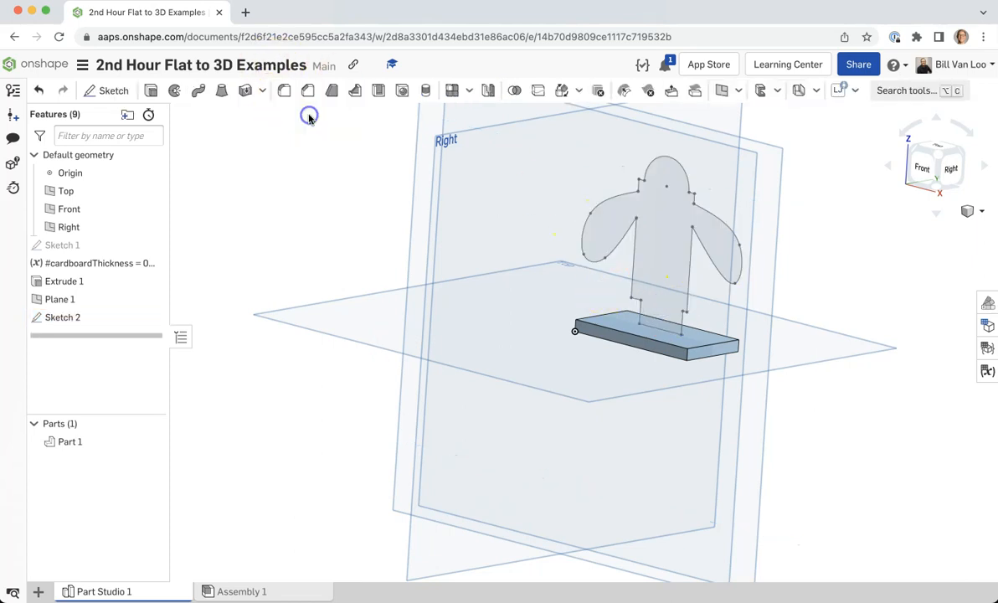
# - Extrude the whole figure region as a new solid, symmetric about its sketch plane, with a depth of #cardboardThickness
pyautogui.click(150, 90)
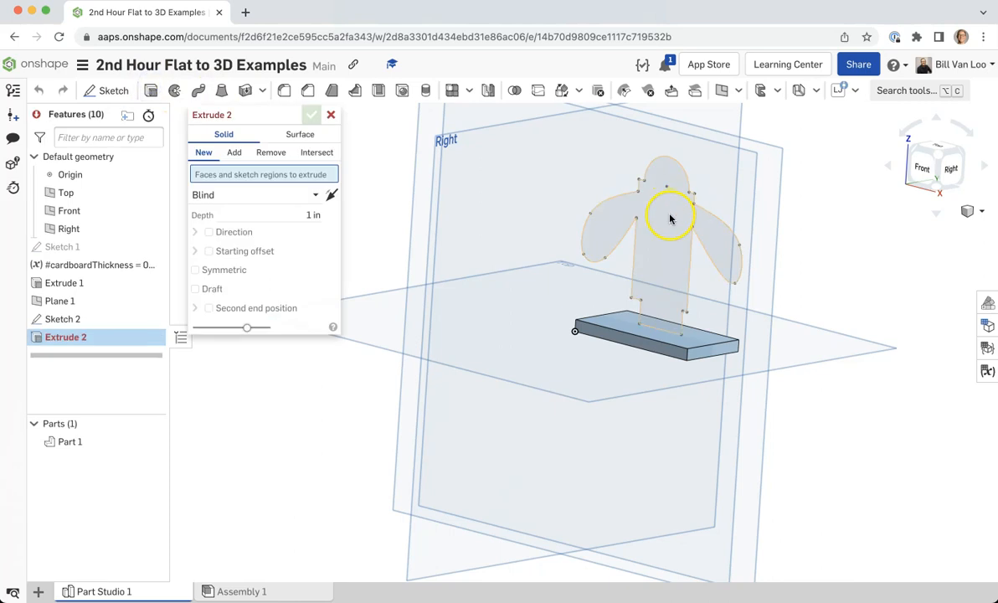
pyautogui.click(670, 219)
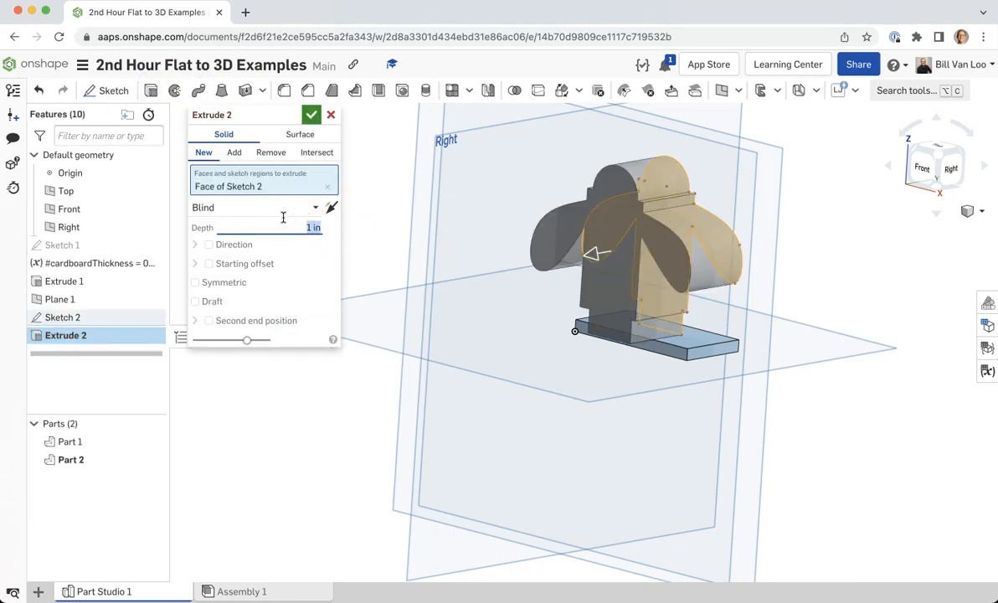
pyautogui.write('#c')
pyautogui.click(267, 245)
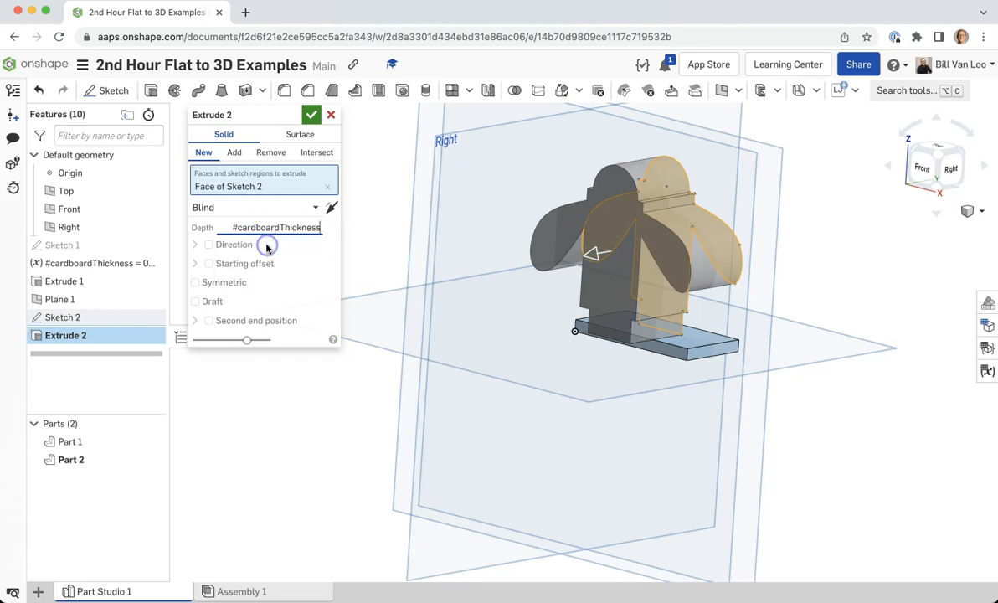
pyautogui.click(195, 283)
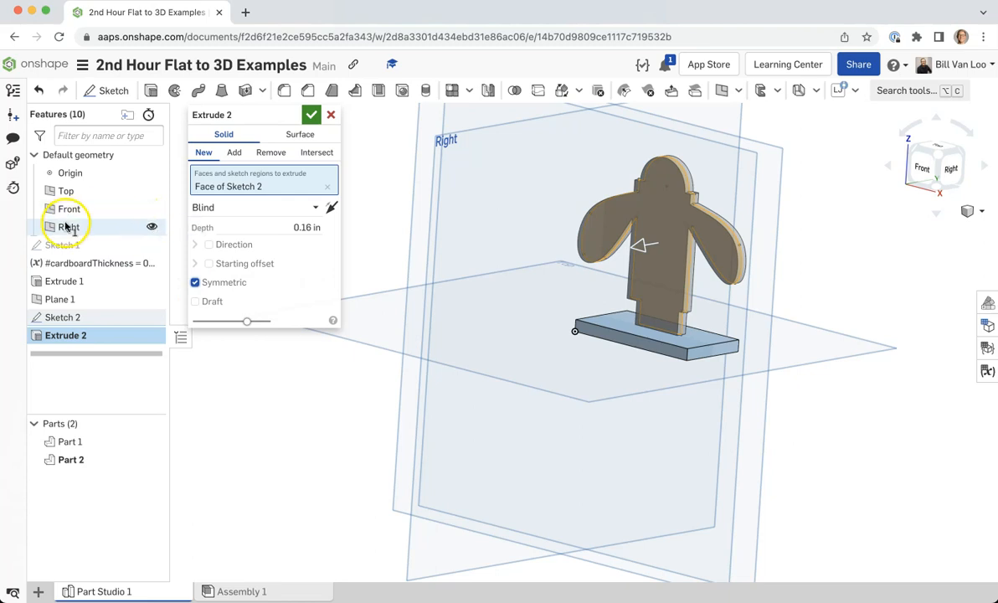
pyautogui.click(310, 115)
# - Examine the base and the figure as separate parts by hiding and showing each one
pyautogui.hotkey('shift', '4')
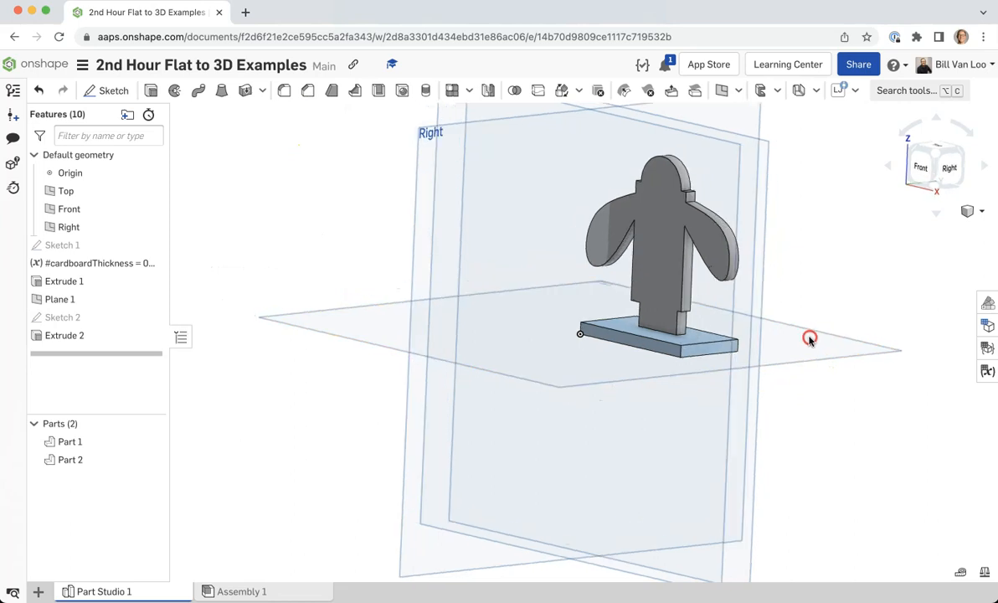
pyautogui.moveTo(773, 334); pyautogui.dragTo(829, 325, button='right')
pyautogui.scroll(3, 793, 242)
pyautogui.moveTo(759, 223); pyautogui.dragTo(735, 260, button='right')
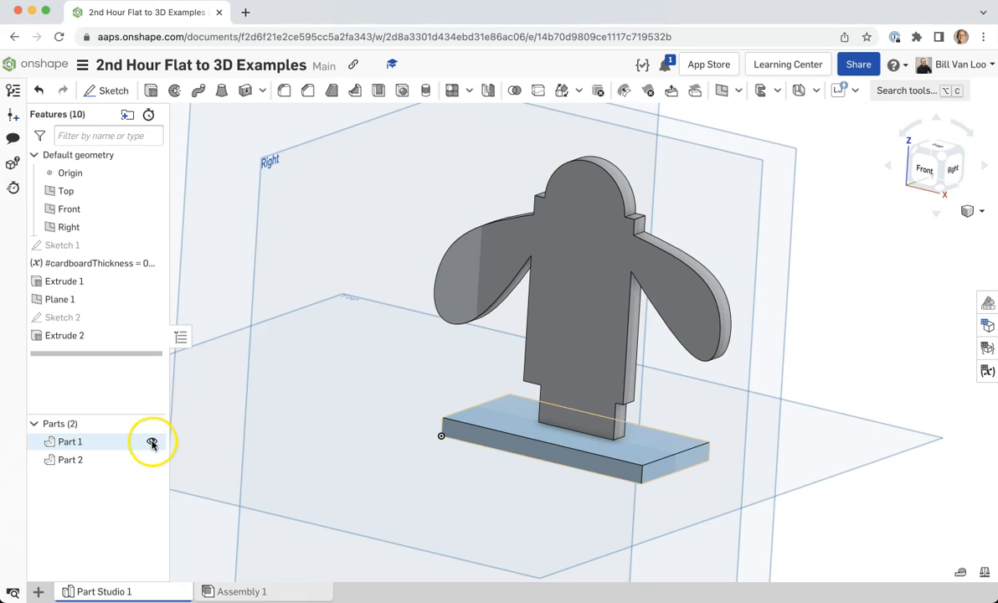
pyautogui.click(151, 441)
pyautogui.click(151, 441)
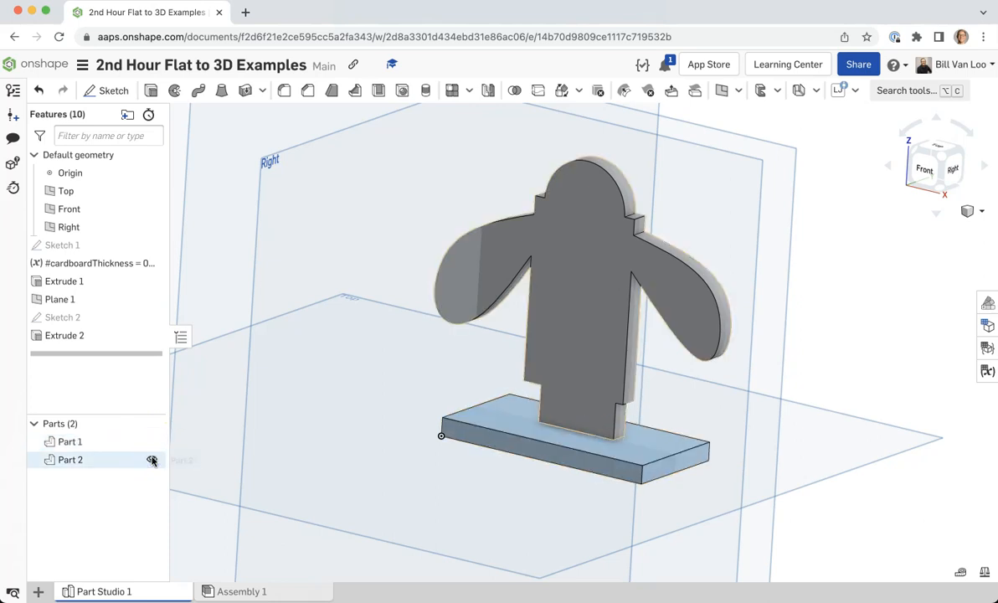
pyautogui.click(151, 460)
pyautogui.click(151, 460)
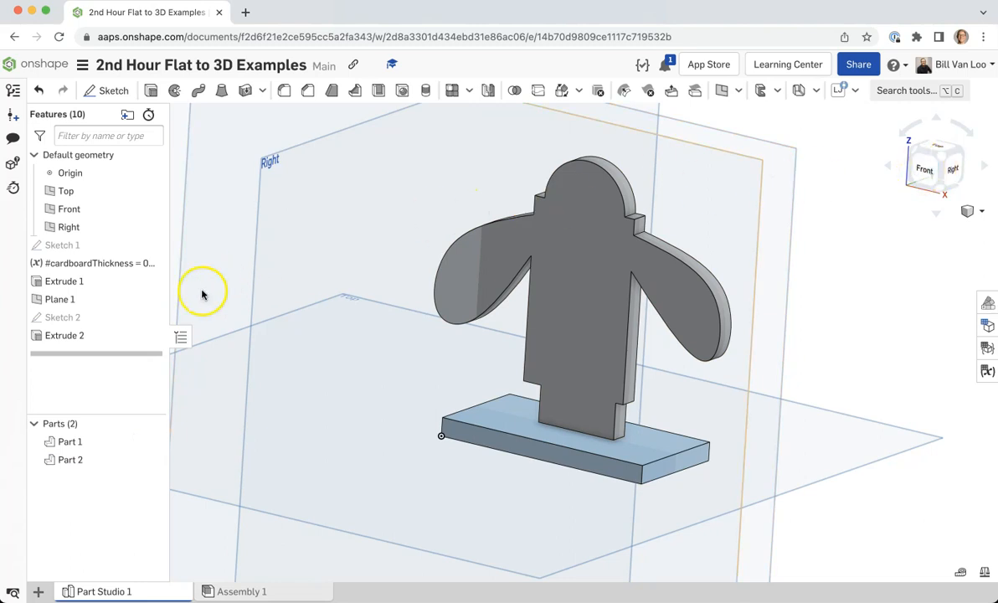
# - Reopen Sketch 2 and draw a tab rectangle about 0.52 in wide and 0.14 in tall down from the connecting rectangle's bottom edge
pyautogui.click(58, 318)
pyautogui.doubleClick(57, 318)
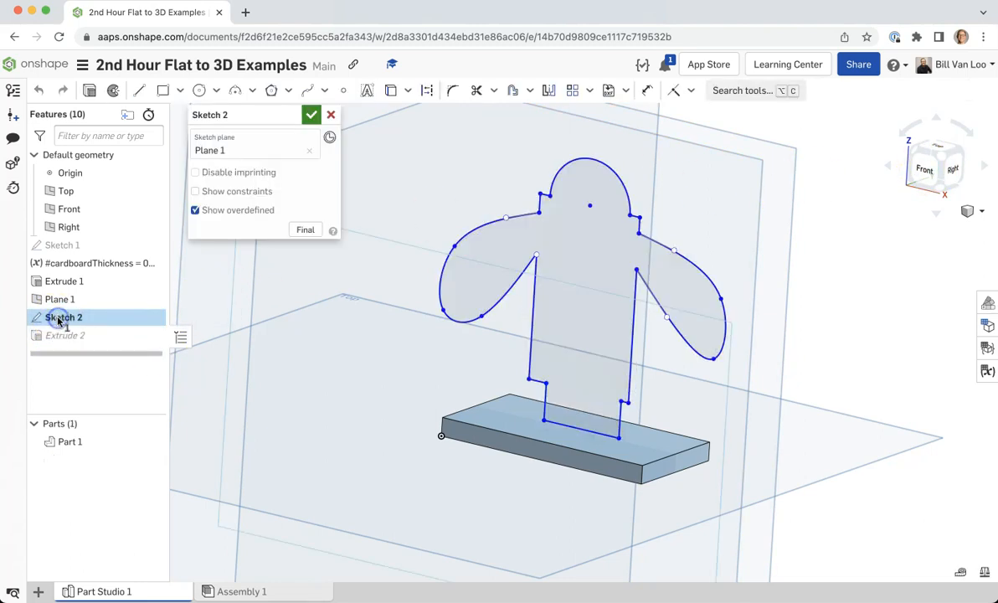
pyautogui.click(923, 172)
pyautogui.scroll(8, 722, 278)
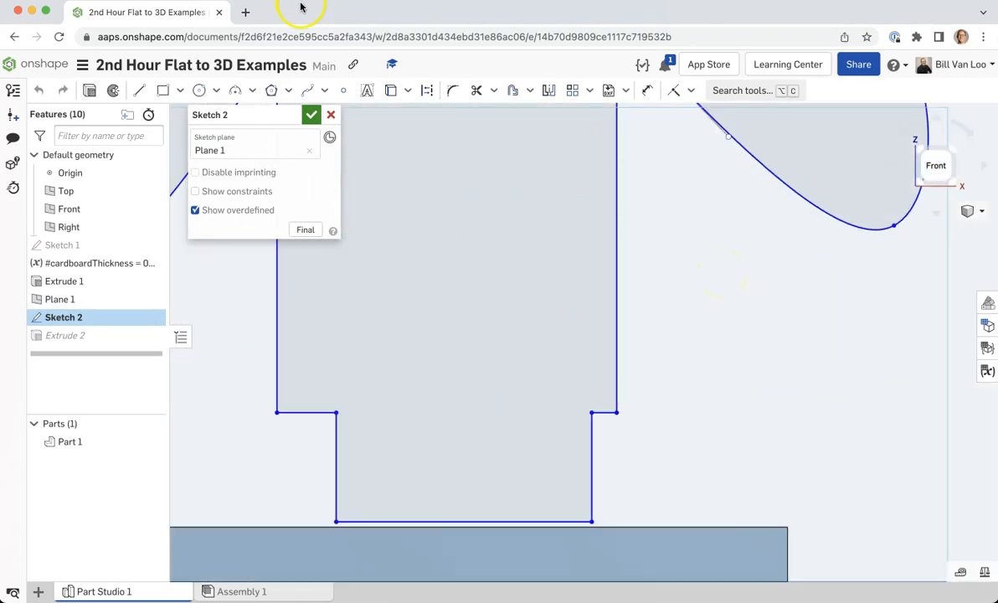
pyautogui.click(163, 90)
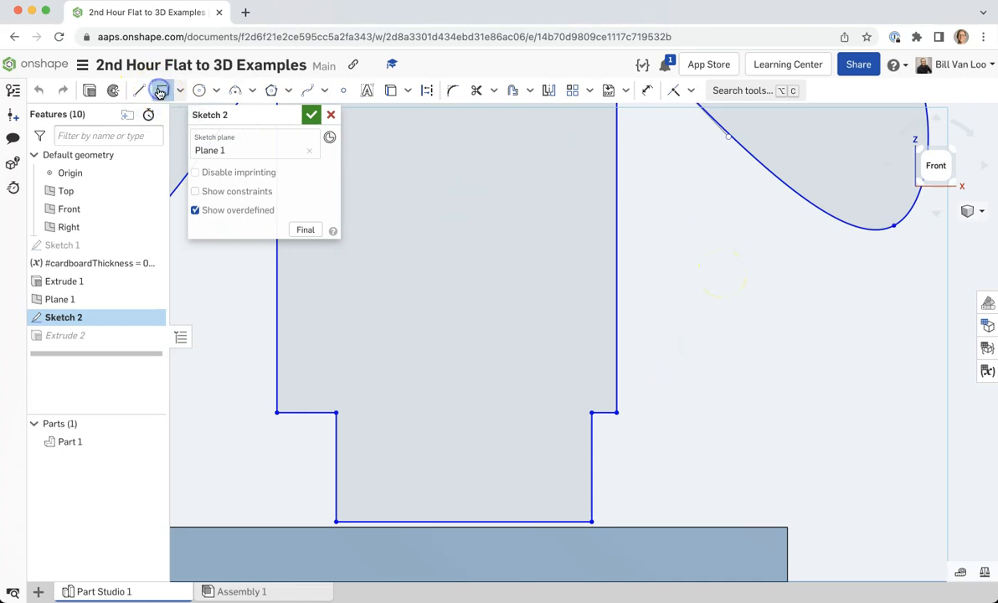
pyautogui.click(387, 521)
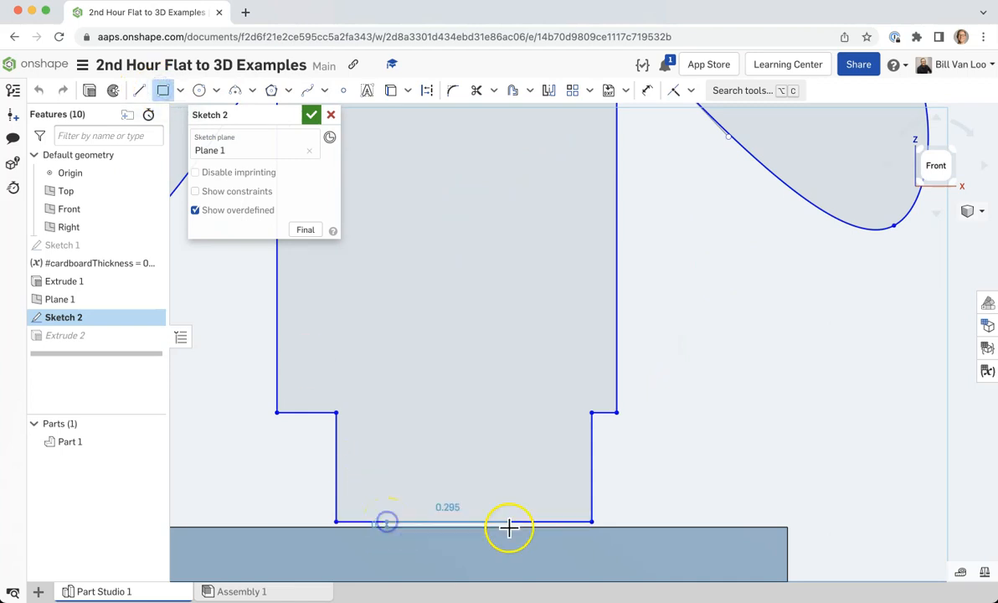
pyautogui.click(562, 570)
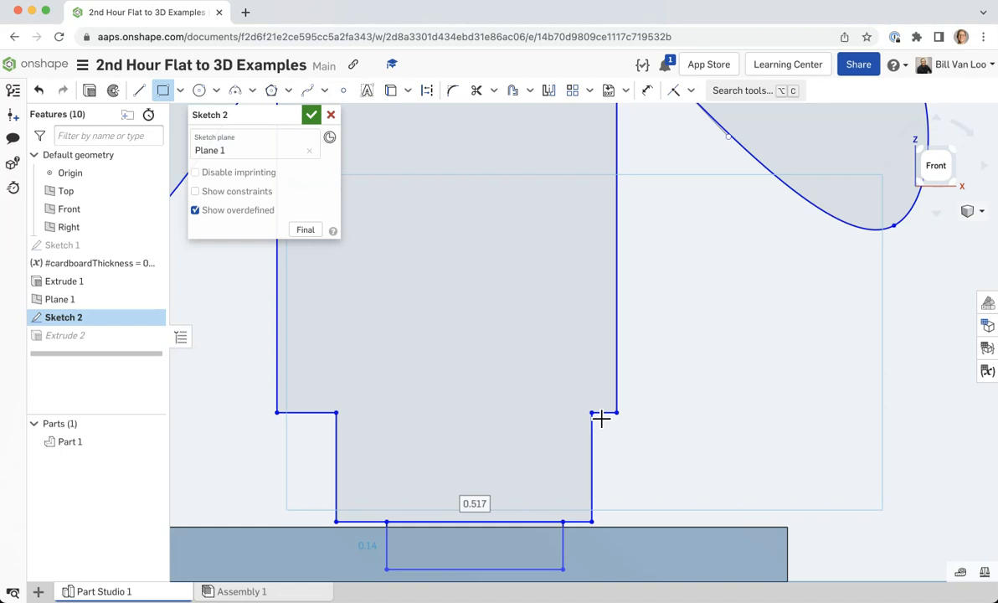
# - Dimension the tab rectangle's height as #cardboardThickness and finish the sketch
pyautogui.click(647, 90)
pyautogui.click(564, 549)
pyautogui.click(639, 541)
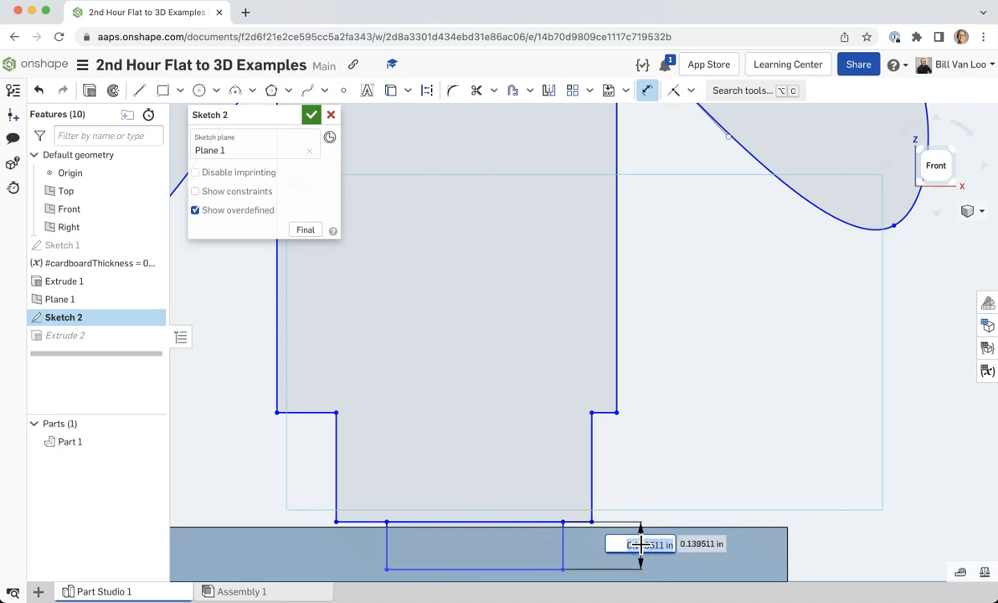
pyautogui.write('#c')
pyautogui.press('Return')
pyautogui.press('Return')
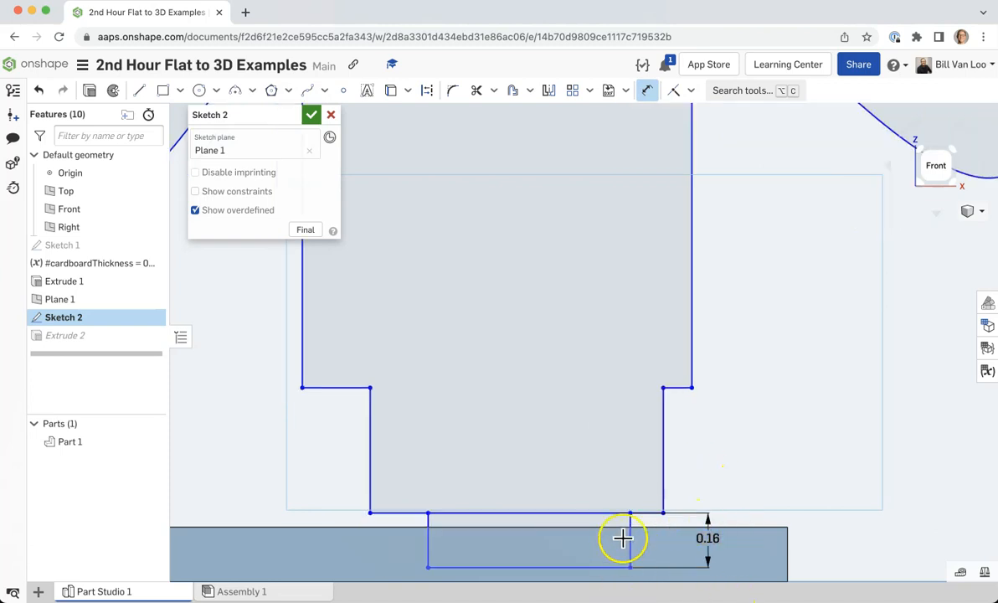
pyautogui.click(311, 113)
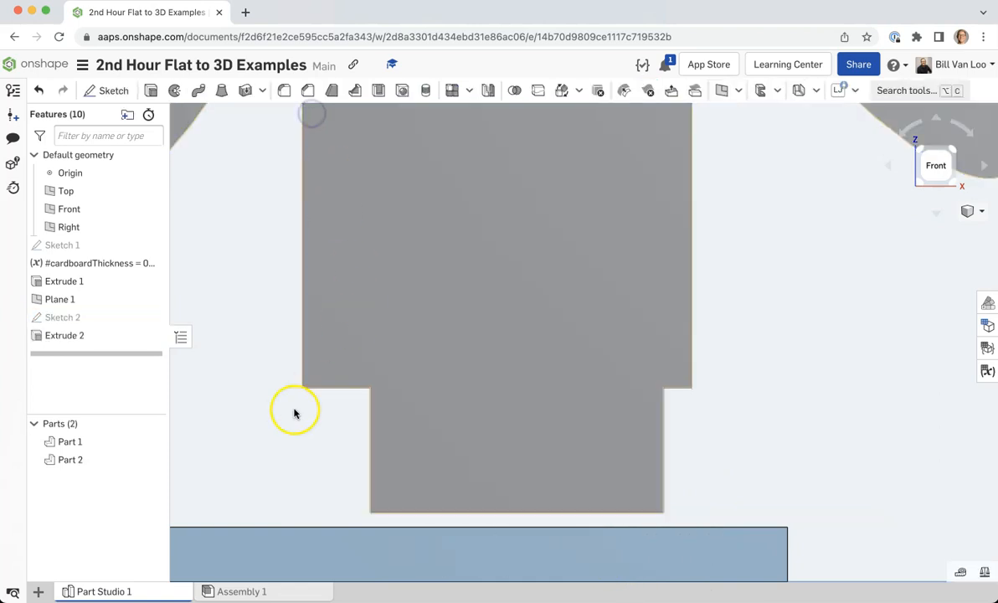
# - Edit Extrude 2 to include the tab region along with the figure
pyautogui.doubleClick(55, 335)
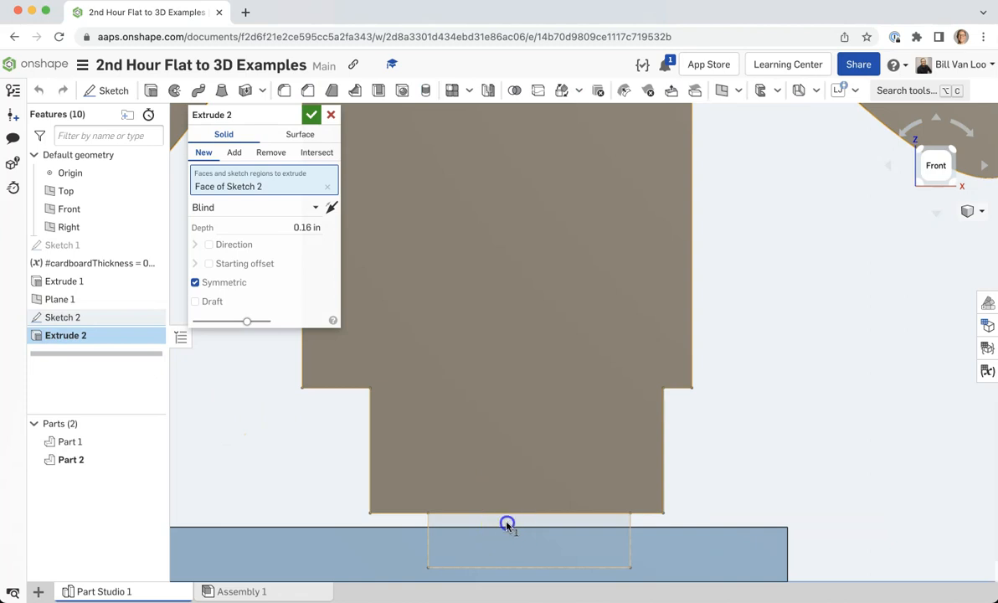
pyautogui.click(507, 525)
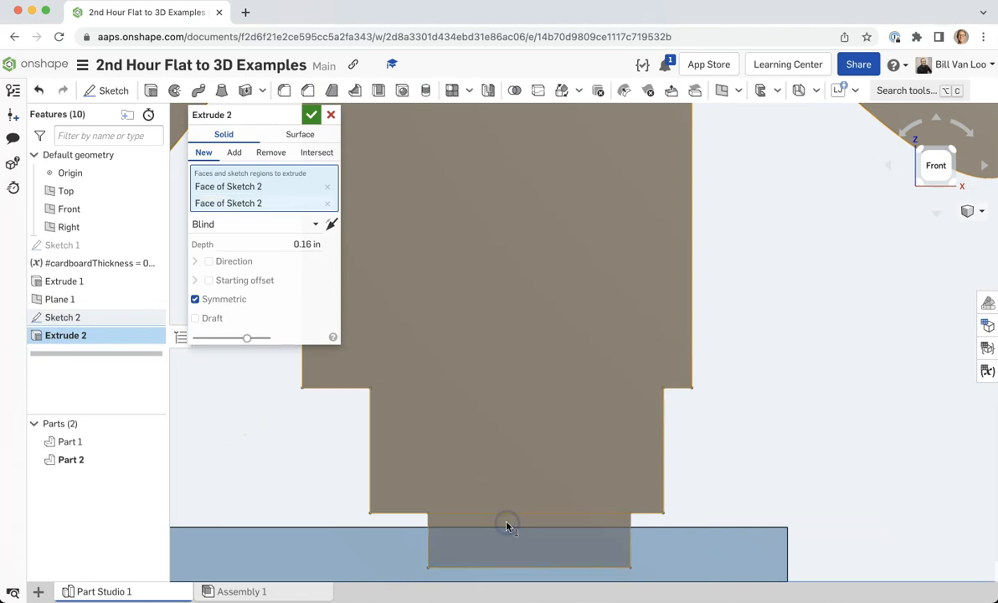
pyautogui.click(312, 115)
# - Examine how the figure's tab meets the base, hiding and showing each part in turn
pyautogui.moveTo(837, 403); pyautogui.dragTo(824, 430, button='right')
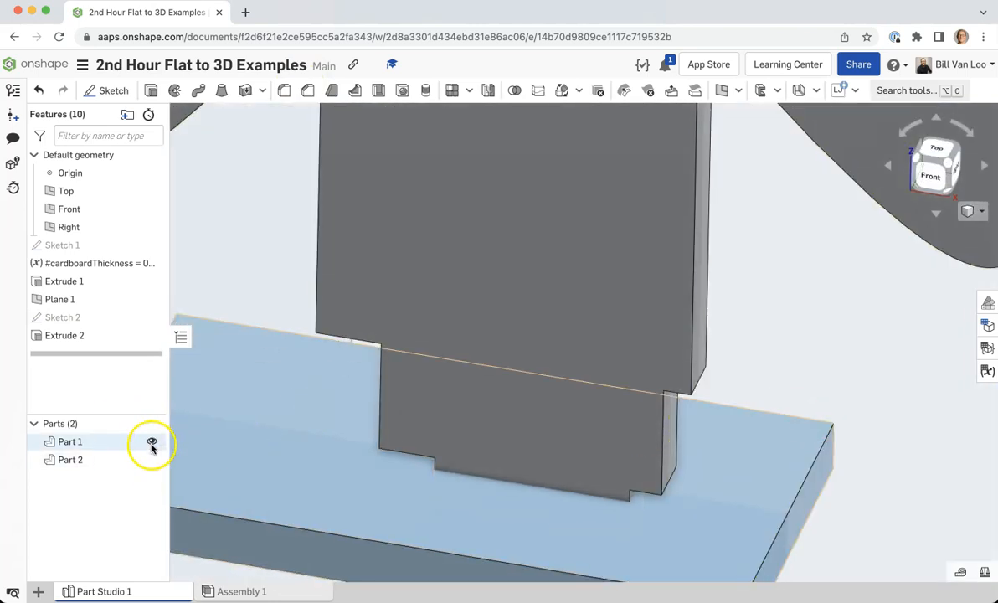
pyautogui.click(151, 443)
pyautogui.click(151, 443)
pyautogui.click(152, 460)
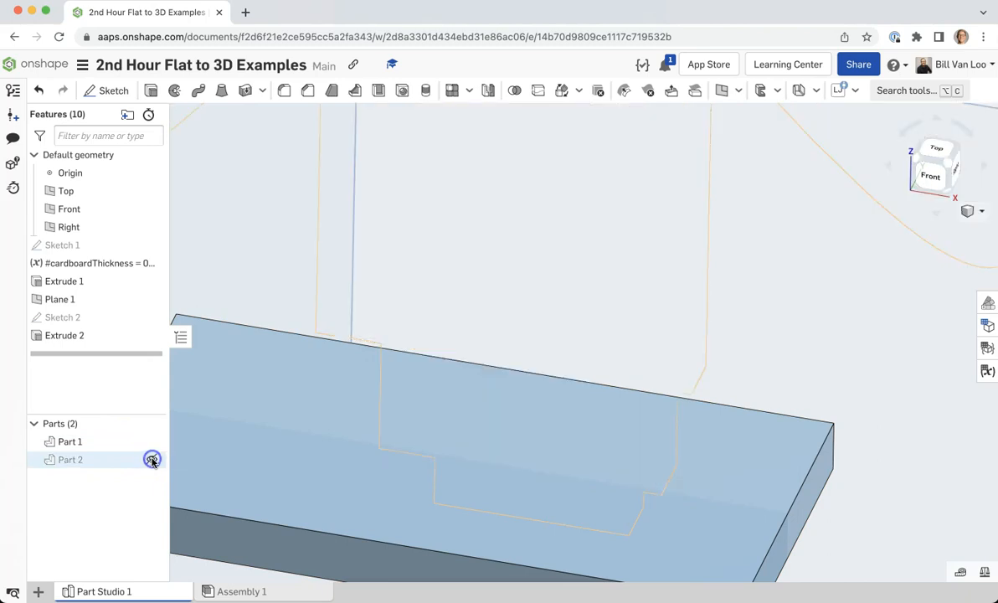
pyautogui.click(151, 460)
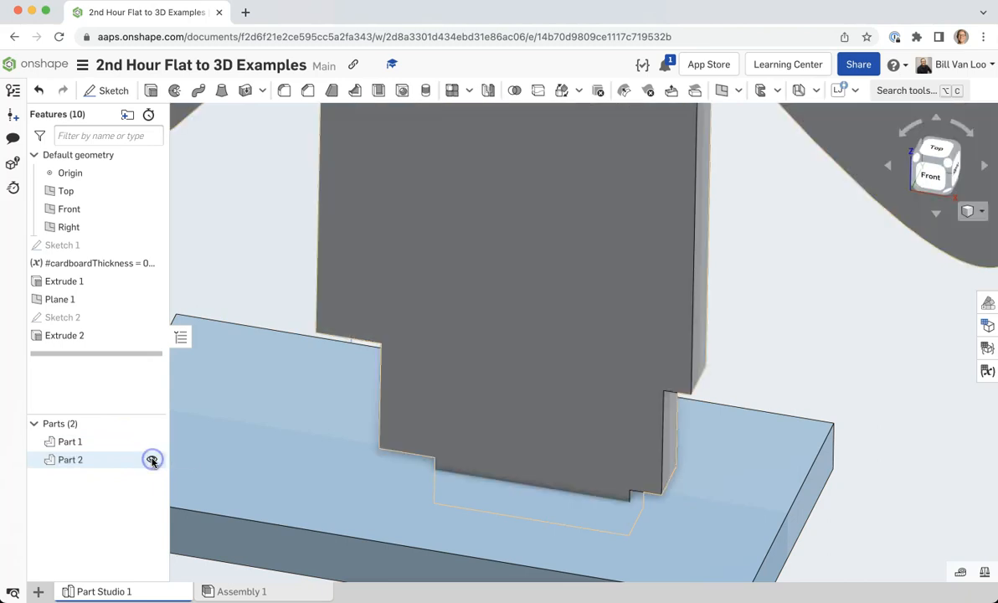
pyautogui.scroll(-5, 829, 358)
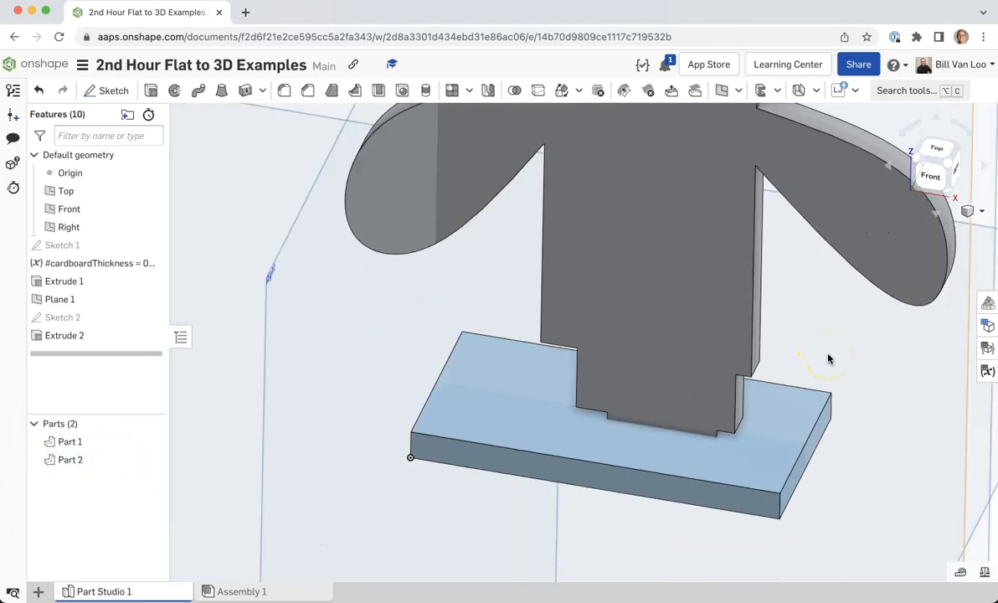
pyautogui.scroll(3, 830, 359)
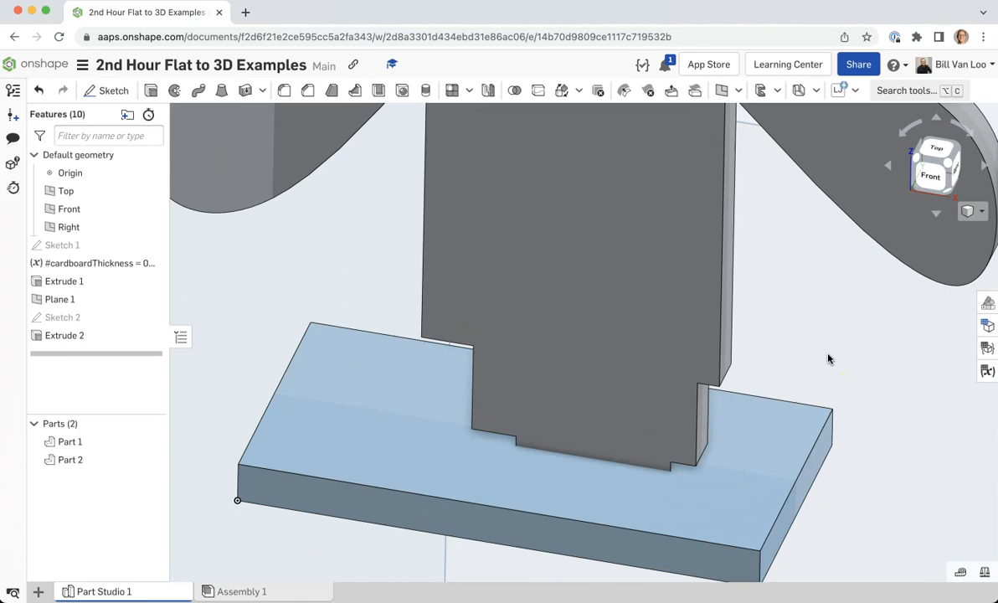
# - Start a sketch on the underside of the base and hide the base part to expose the figure's tab
pyautogui.moveTo(817, 366); pyautogui.dragTo(826, 268, button='right')
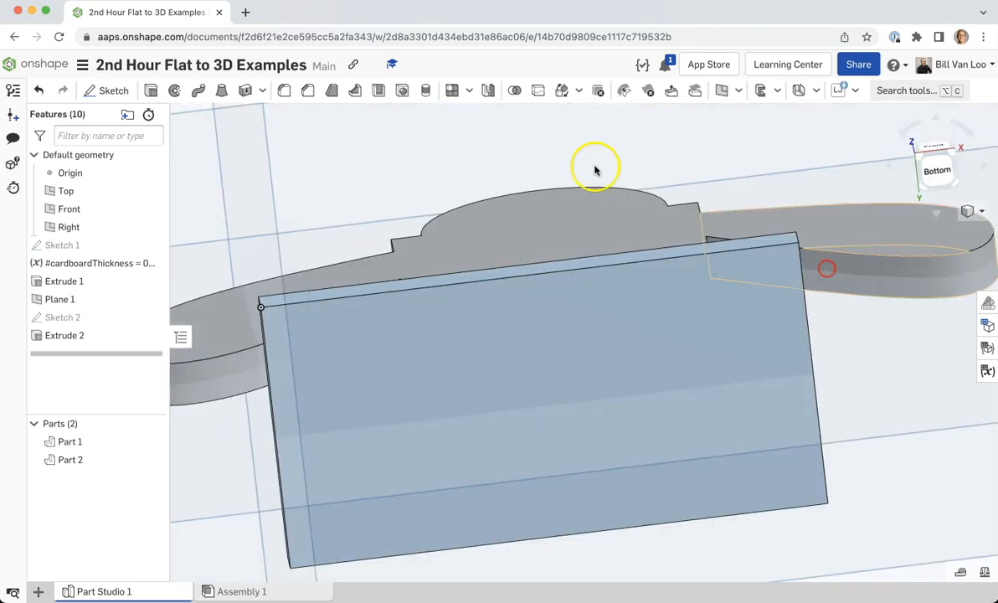
pyautogui.click(120, 94)
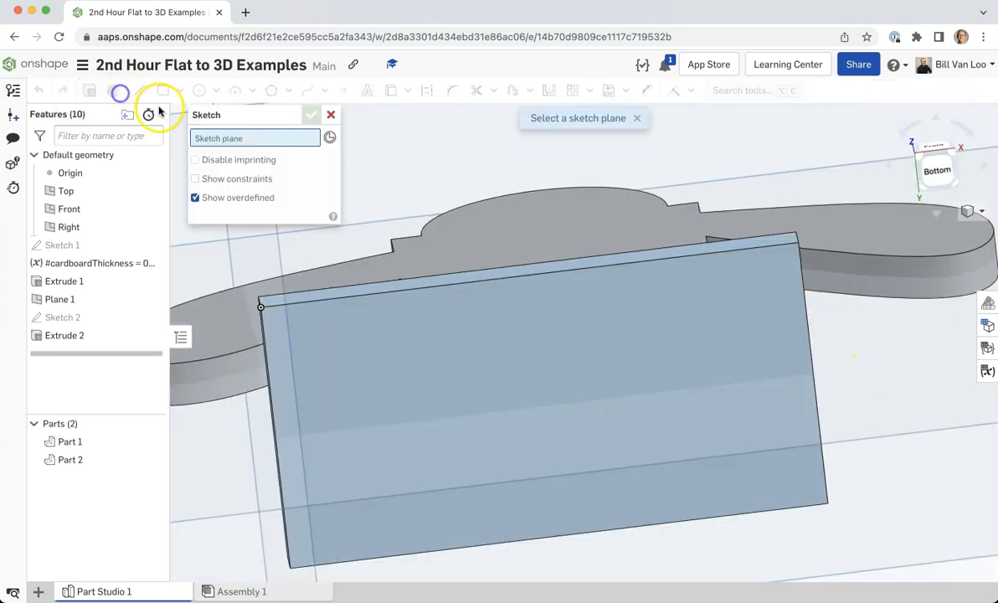
pyautogui.click(684, 328)
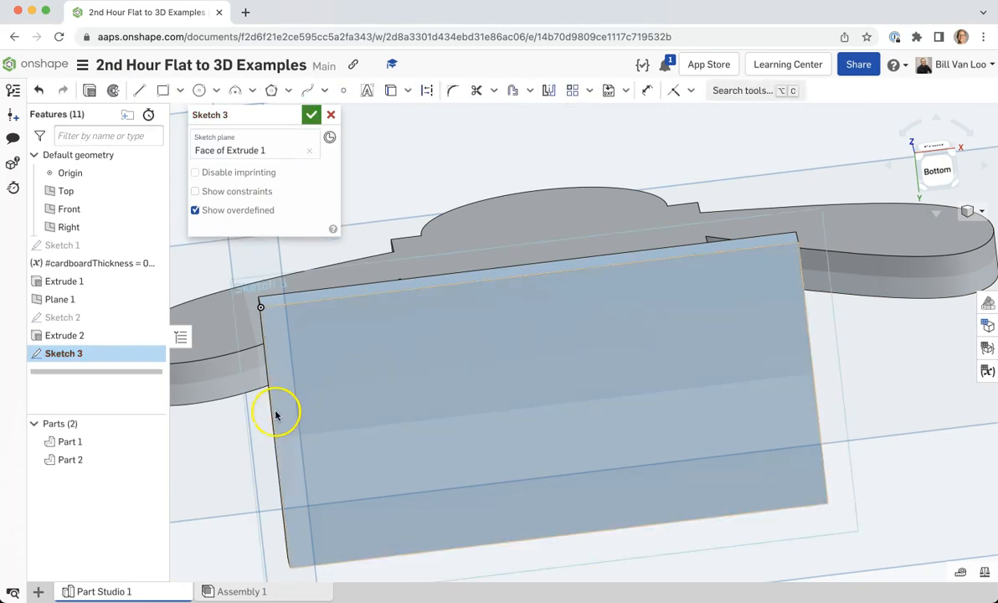
pyautogui.moveTo(151, 441)
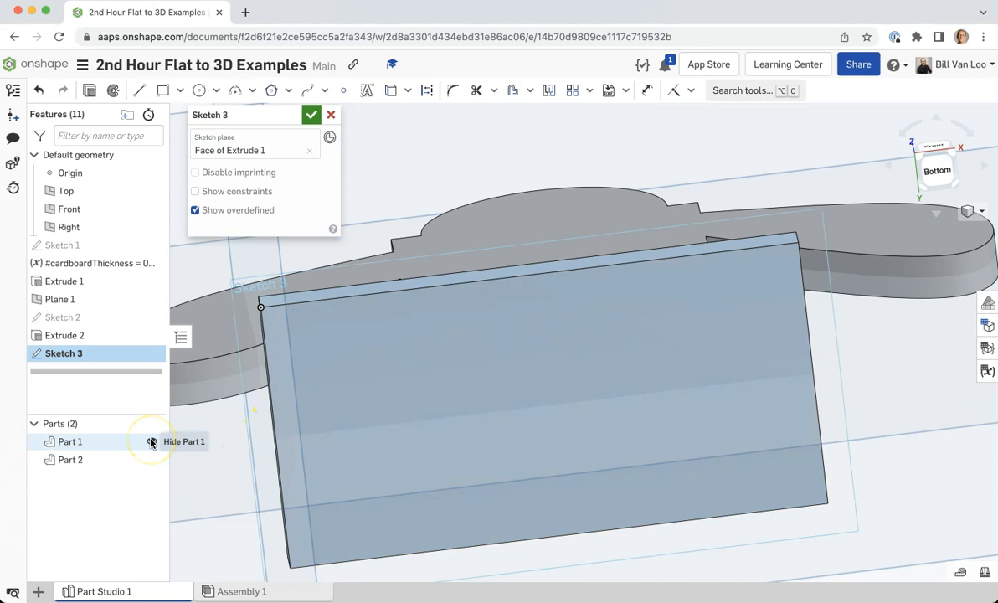
pyautogui.click(151, 441)
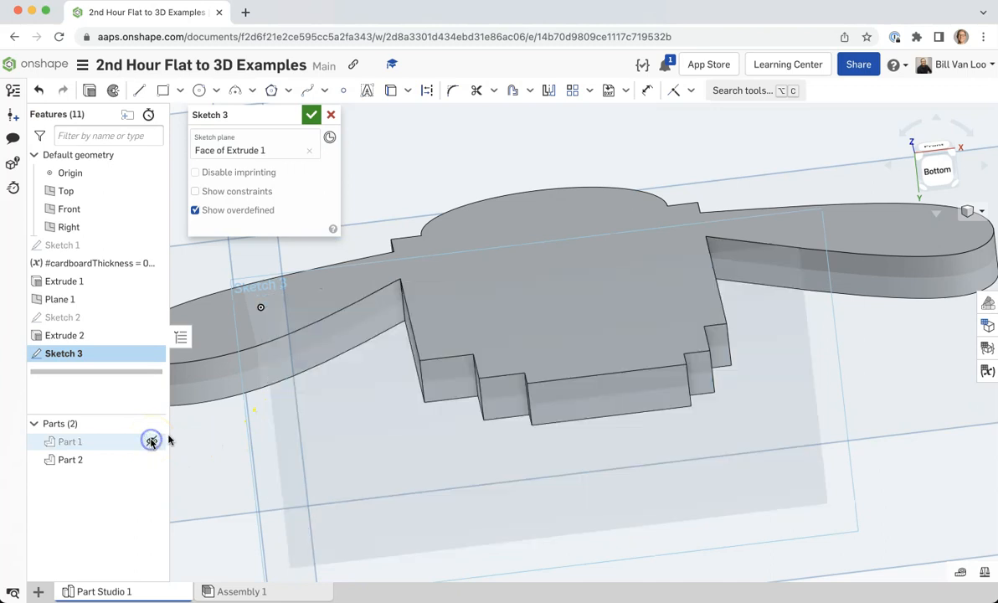
# - Project the four edges of the figure's tab end into the base sketch and finish the sketch
pyautogui.click(937, 171)
pyautogui.scroll(3, 773, 350)
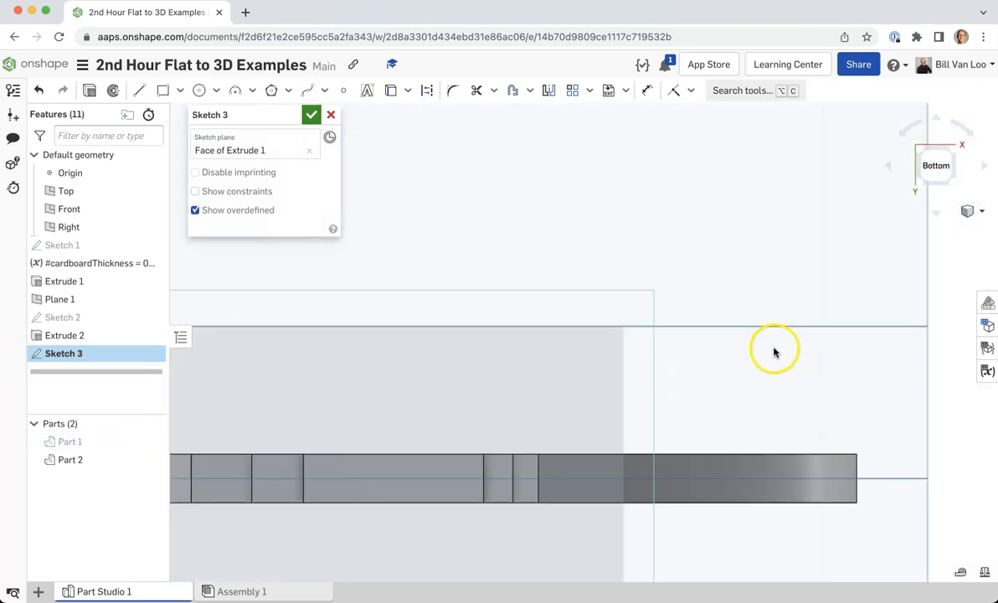
pyautogui.moveTo(533, 360); pyautogui.dragTo(671, 260, button='middle')
pyautogui.scroll(2, 510, 330)
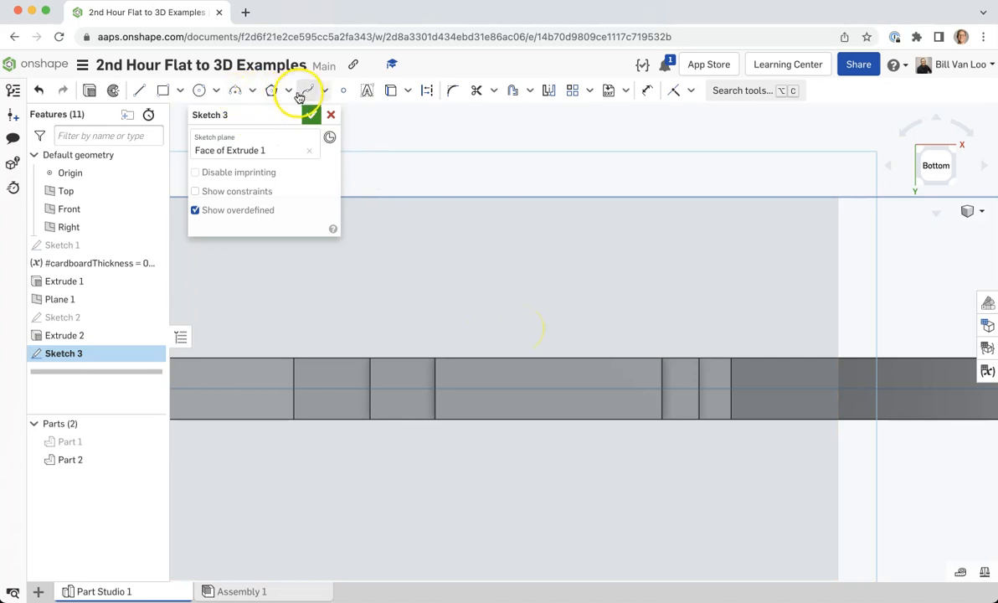
pyautogui.click(392, 92)
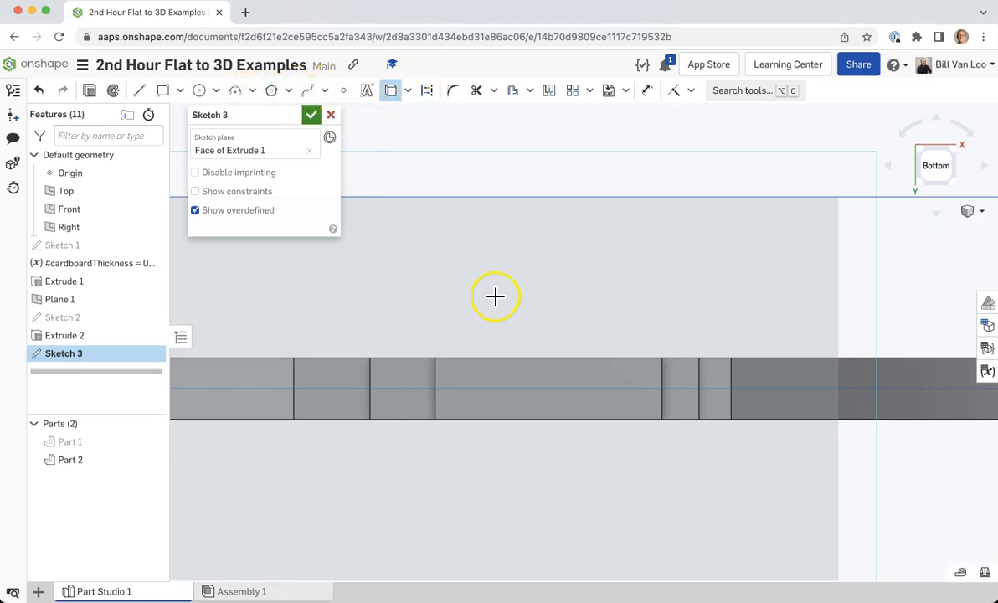
pyautogui.moveTo(568, 286); pyautogui.dragTo(546, 345, button='right')
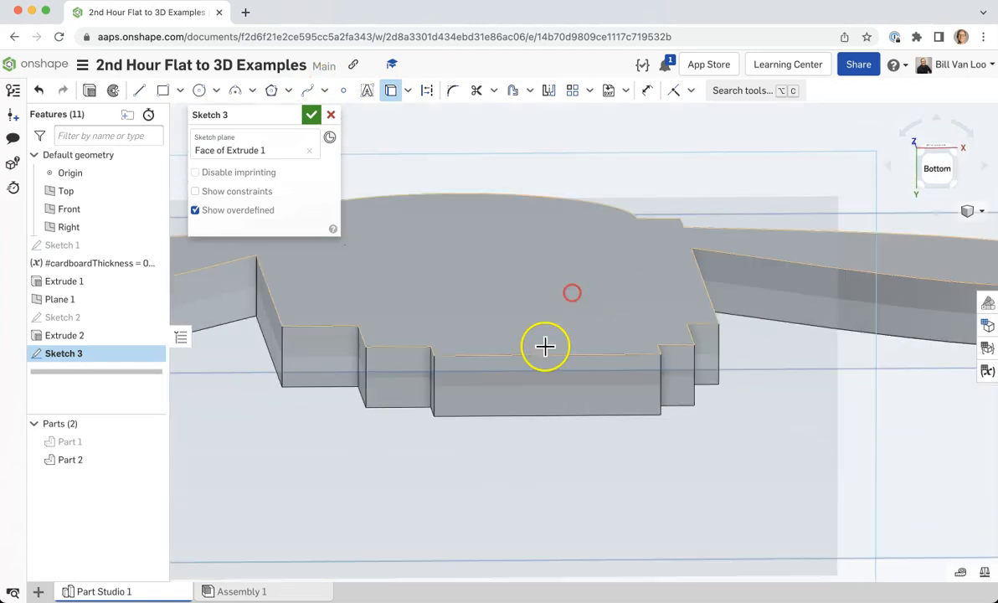
pyautogui.click(530, 354)
pyautogui.click(434, 370)
pyautogui.click(482, 415)
pyautogui.click(658, 373)
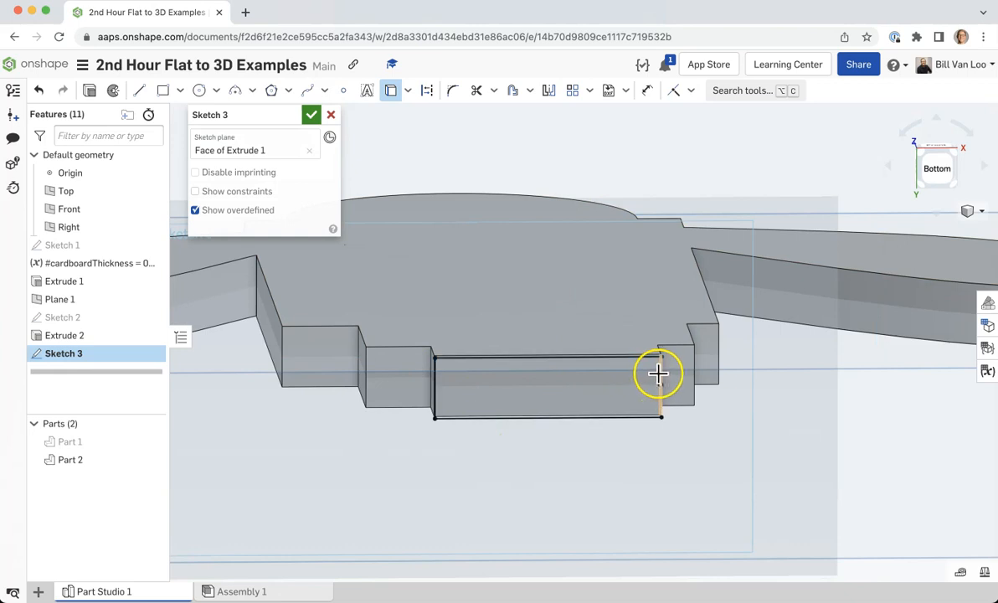
pyautogui.click(311, 115)
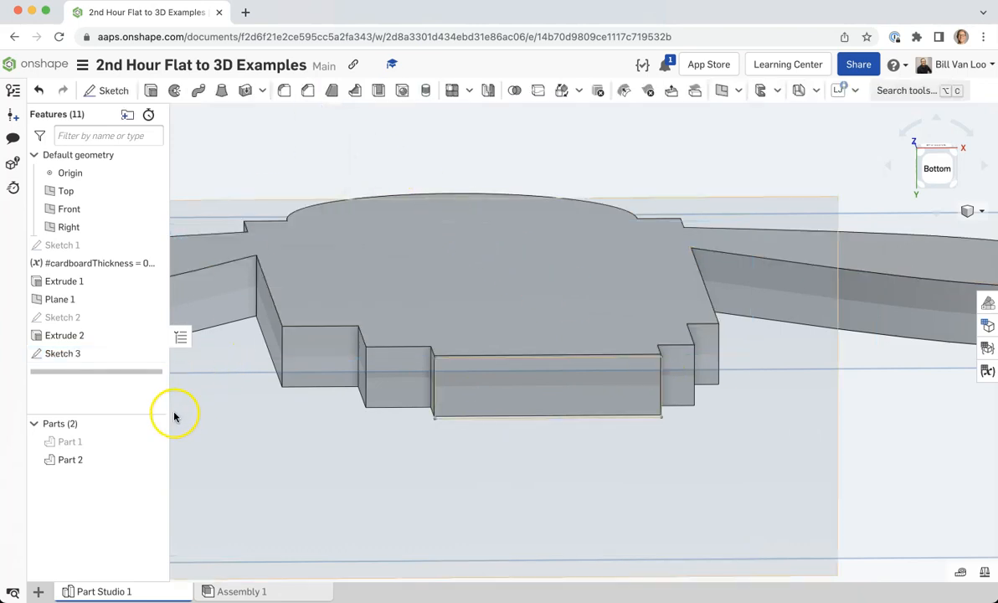
# - Show the base part again and cut the projected tab rectangle through it with a blind 1 in Remove extrude
pyautogui.click(152, 441)
pyautogui.moveTo(475, 151)
pyautogui.mouseDown(button='right')
pyautogui.moveTo(475, 138)
pyautogui.moveTo(477, 149)
pyautogui.mouseUp(button='right')
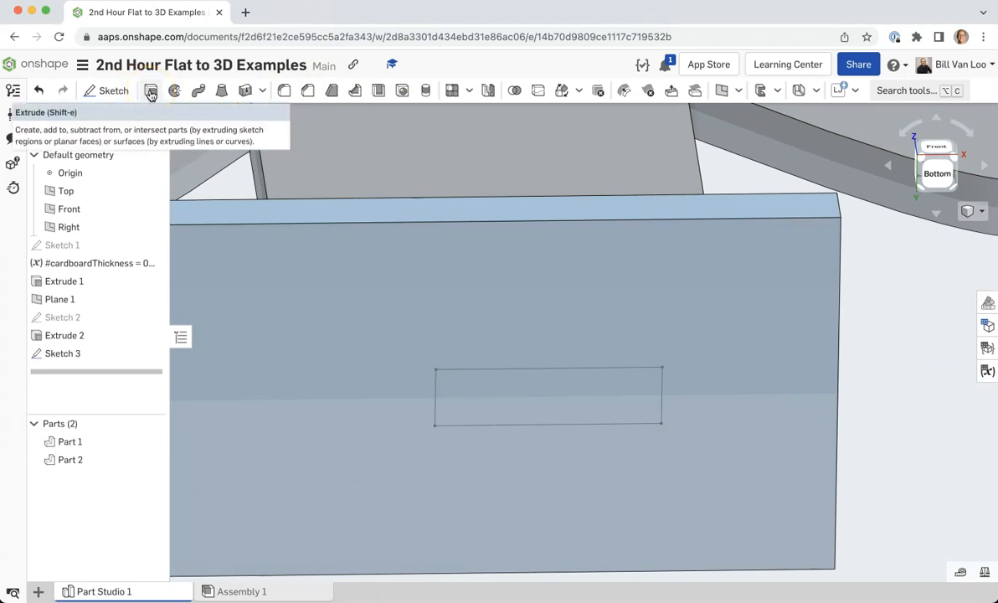
pyautogui.click(150, 92)
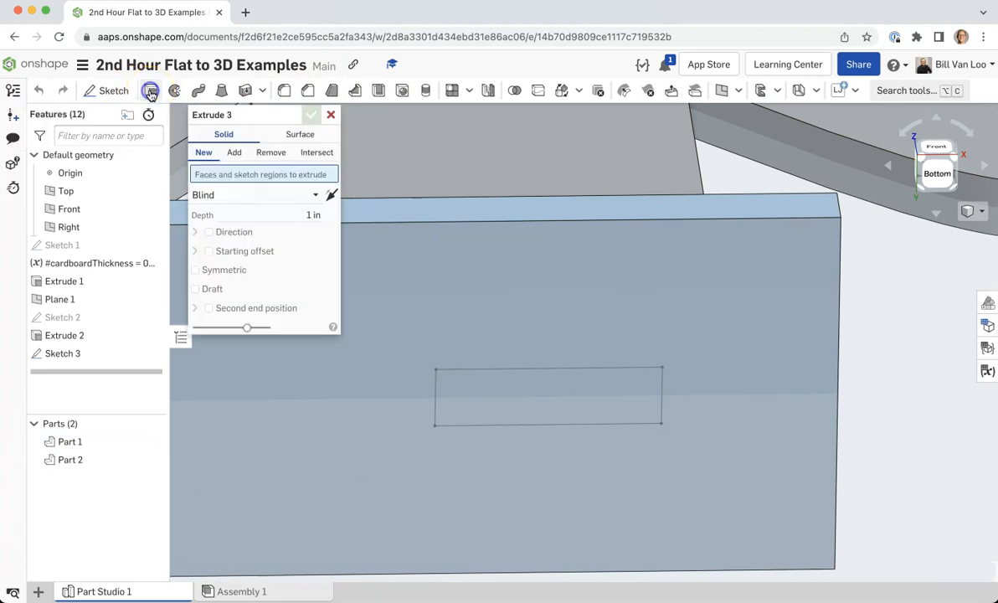
pyautogui.click(270, 152)
pyautogui.click(493, 392)
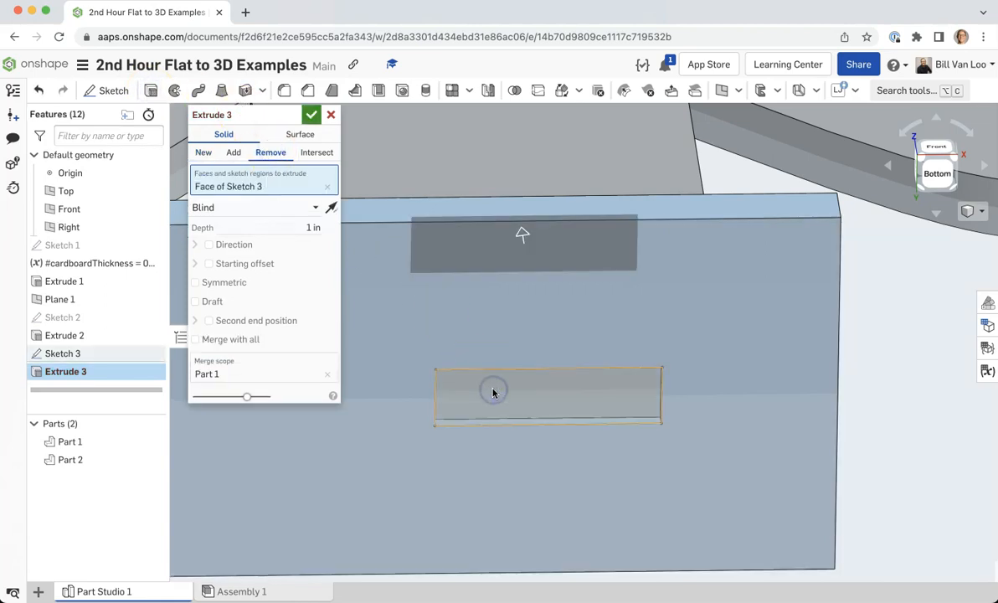
pyautogui.click(310, 117)
pyautogui.moveTo(866, 346); pyautogui.dragTo(816, 346, button='right')
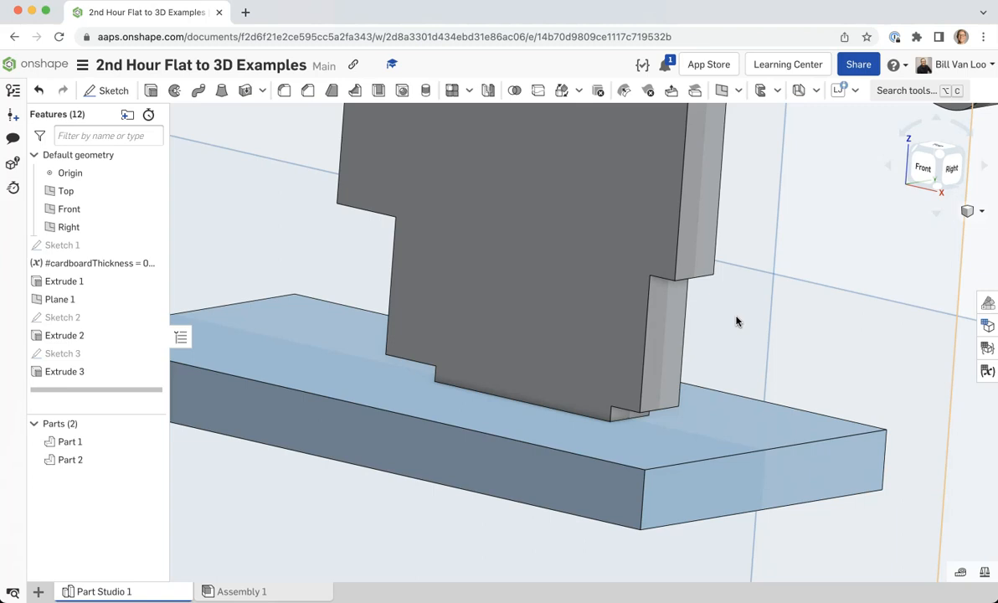
pyautogui.click(651, 291)
pyautogui.click(667, 295)
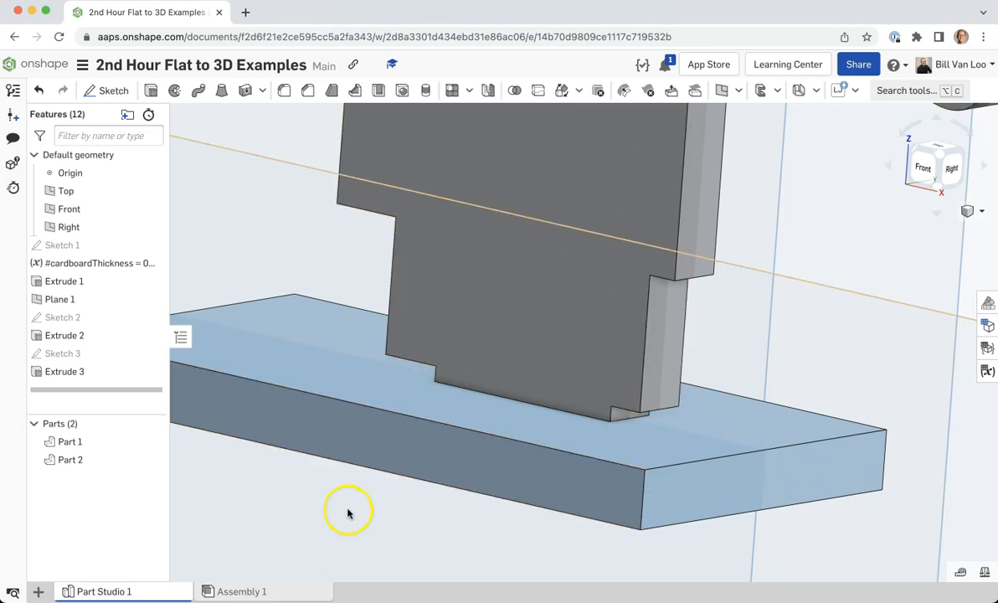
# - Insert both parts of Part Studio 1 into Assembly 1
pyautogui.click(242, 592)
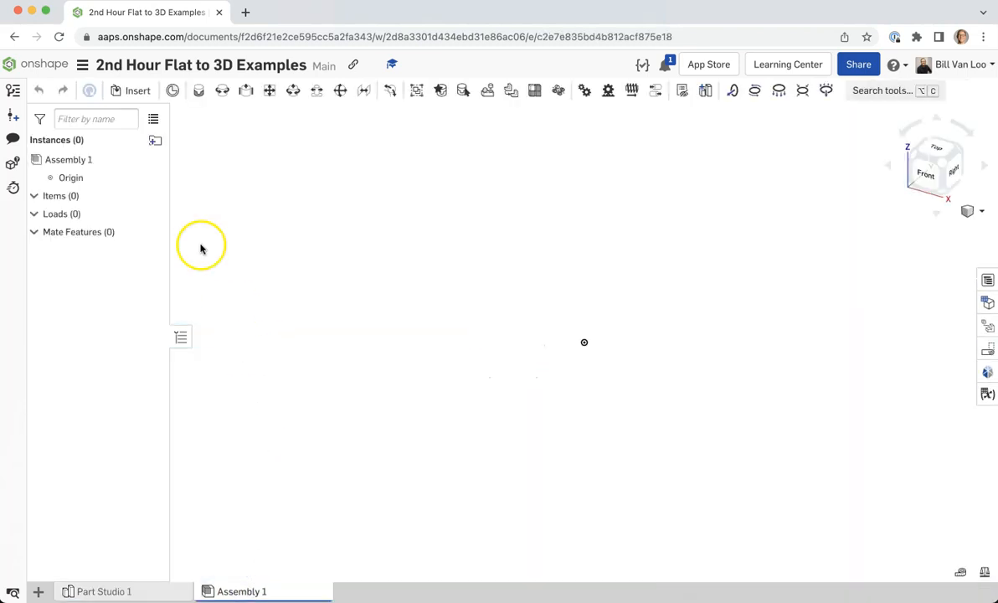
pyautogui.click(136, 97)
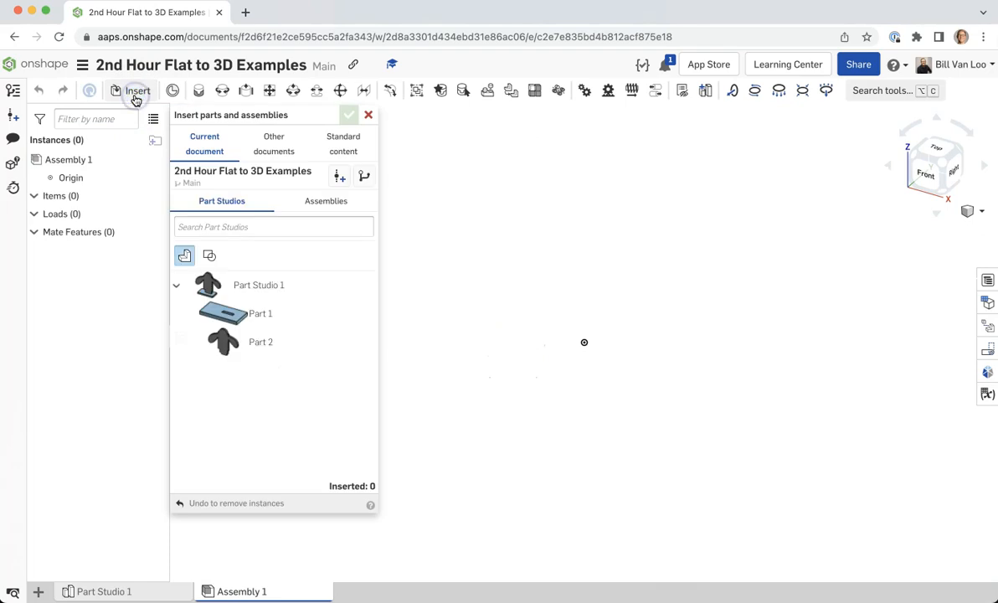
pyautogui.click(254, 285)
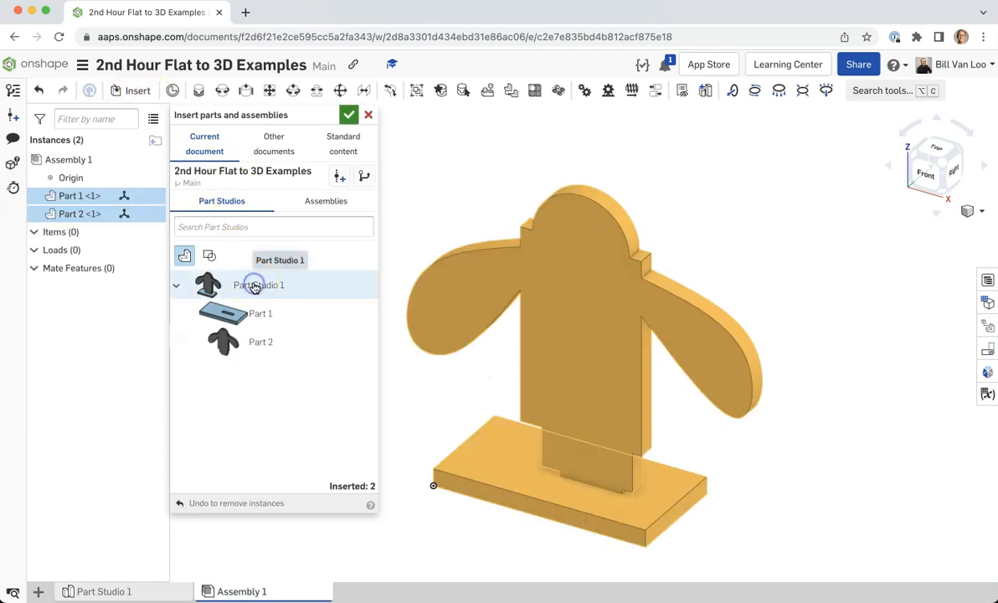
pyautogui.click(348, 114)
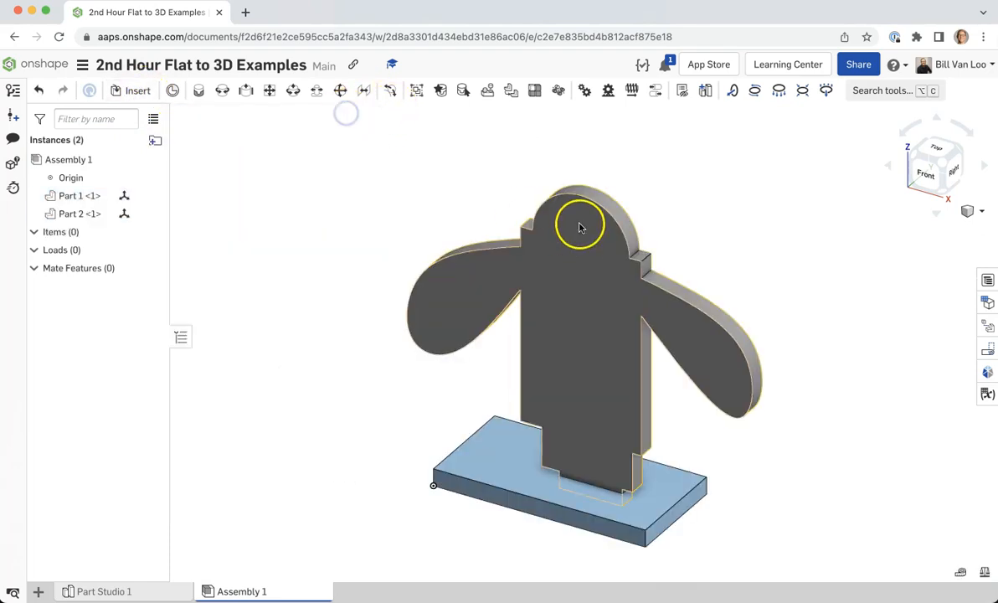
# - Move the winged figure up clear of the base and fix the base in place
pyautogui.moveTo(586, 247); pyautogui.dragTo(588, 199)
pyautogui.rightClick(503, 458)
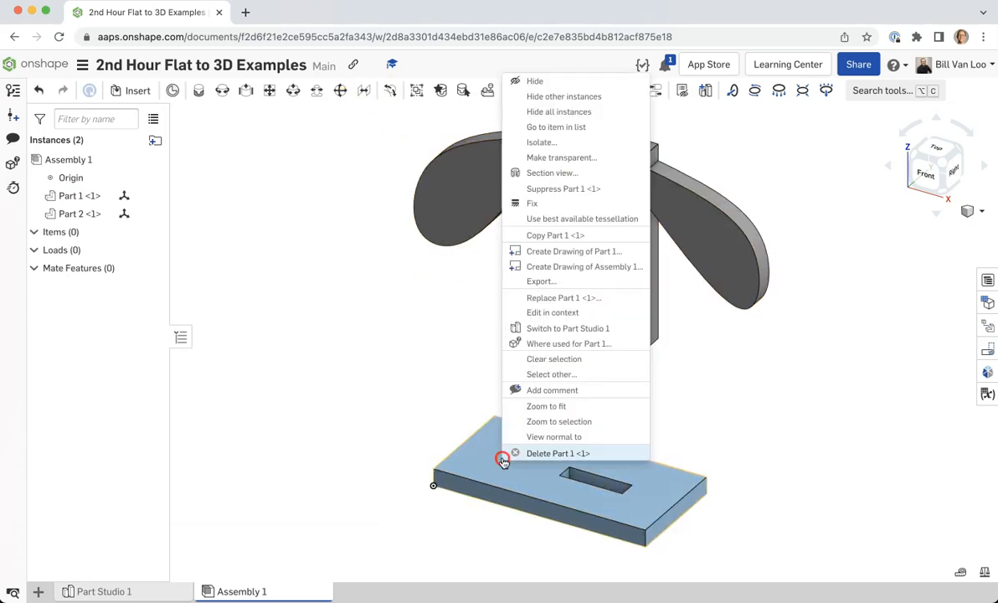
pyautogui.click(571, 204)
pyautogui.moveTo(751, 414); pyautogui.dragTo(750, 389, button='right')
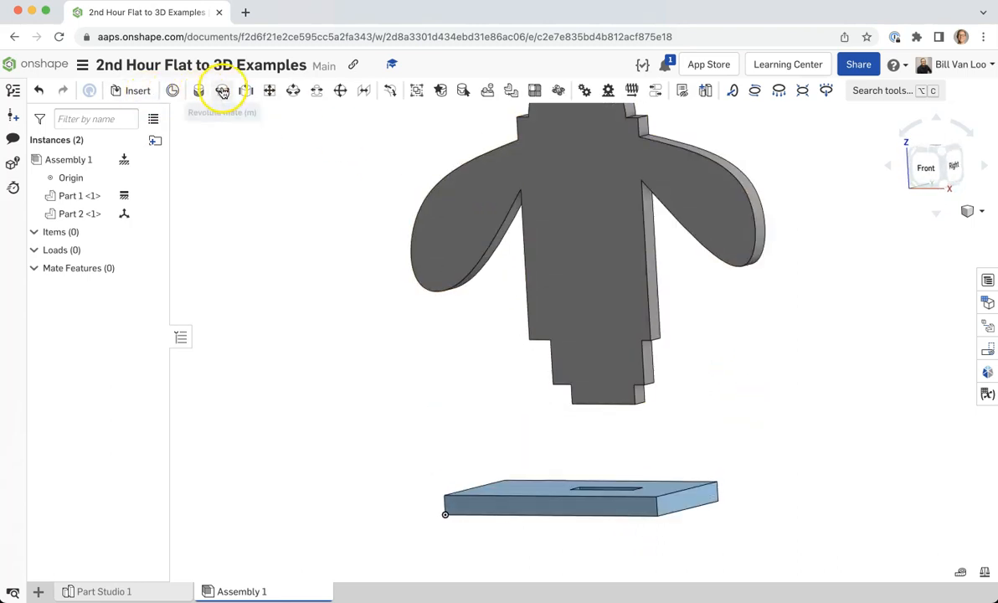
# - Try a Fastened mate between the inner wall of the base's slot and the end face of the figure's tab
pyautogui.click(199, 90)
pyautogui.moveTo(456, 415); pyautogui.dragTo(456, 314, button='right')
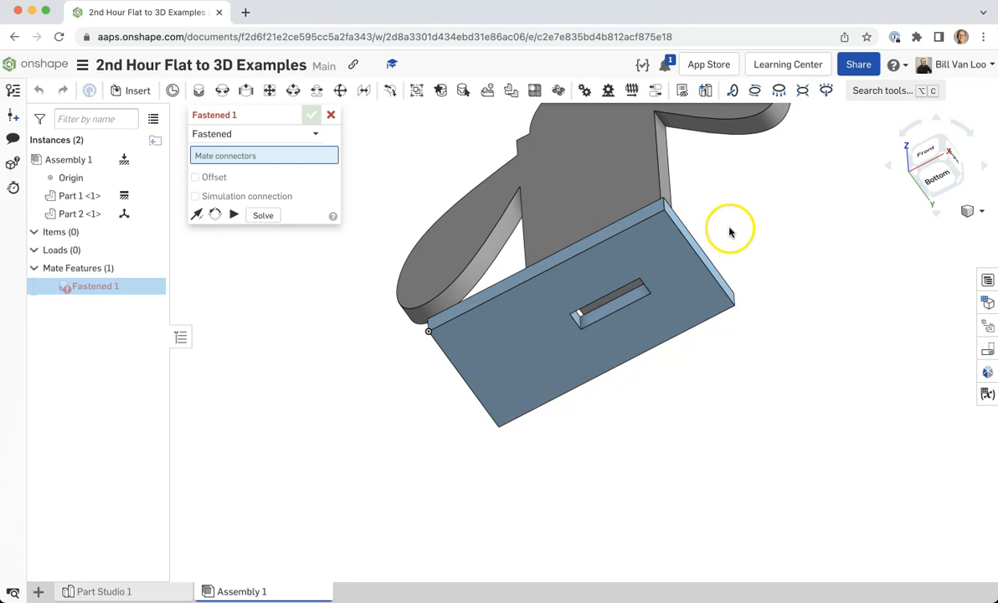
pyautogui.moveTo(729, 232); pyautogui.dragTo(745, 309, button='right')
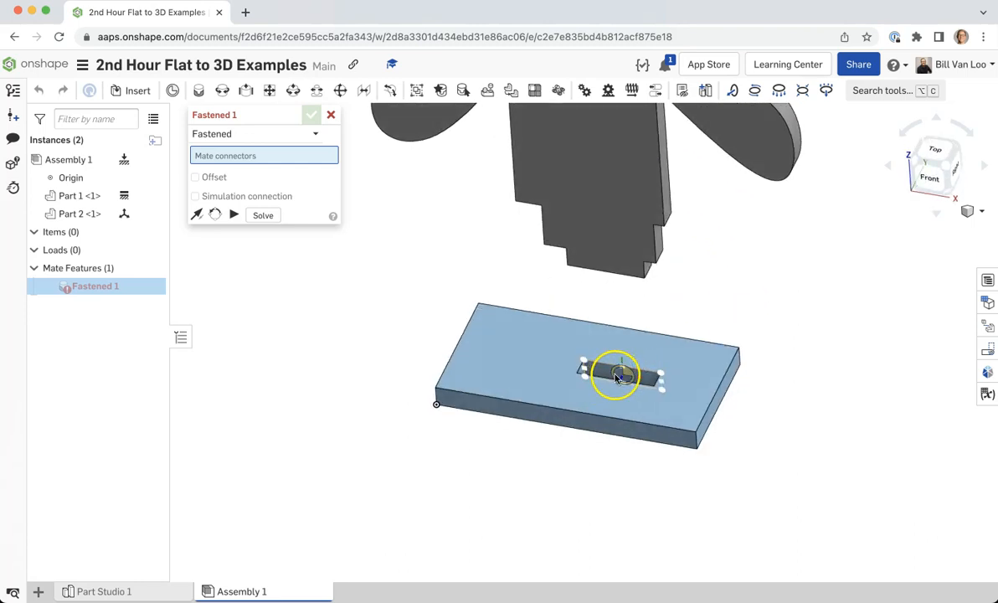
pyautogui.scroll(5, 721, 451)
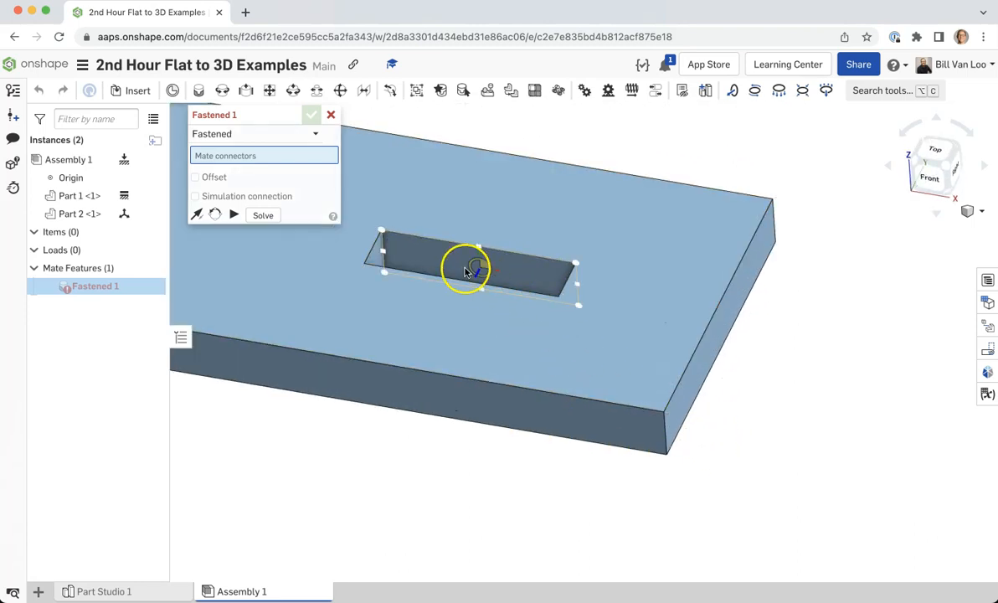
pyautogui.moveTo(480, 268); pyautogui.dragTo(482, 328, button='right')
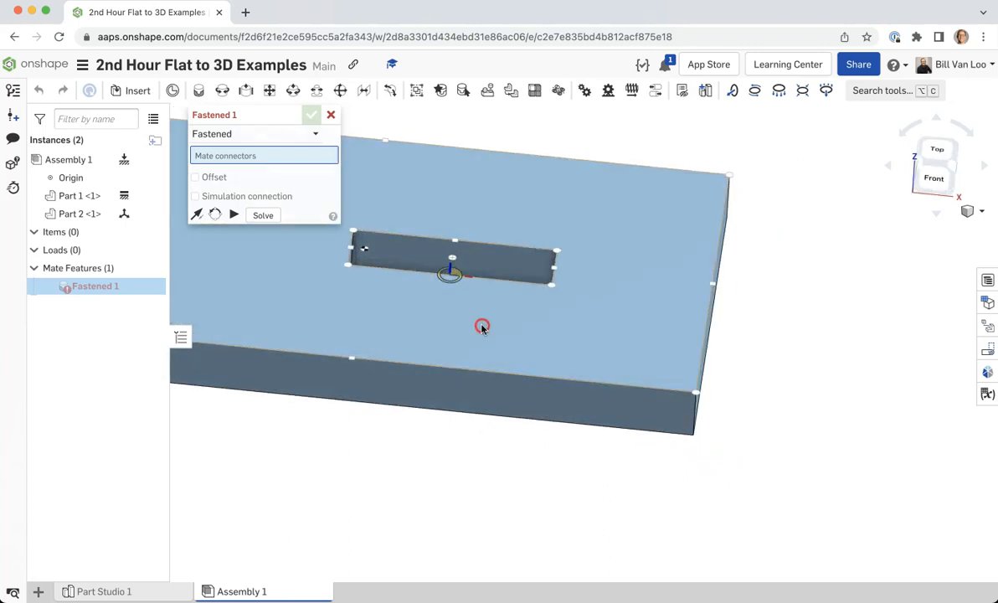
pyautogui.click(455, 265)
pyautogui.scroll(-5, 554, 234)
pyautogui.moveTo(536, 180); pyautogui.dragTo(513, 119, button='right')
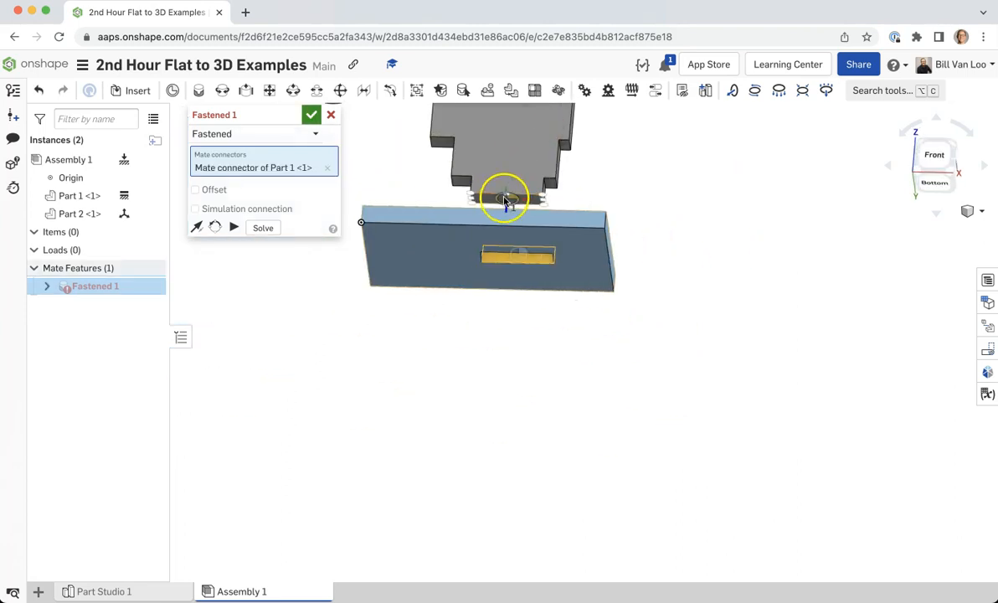
pyautogui.scroll(5, 506, 201)
pyautogui.click(513, 201)
pyautogui.click(639, 231)
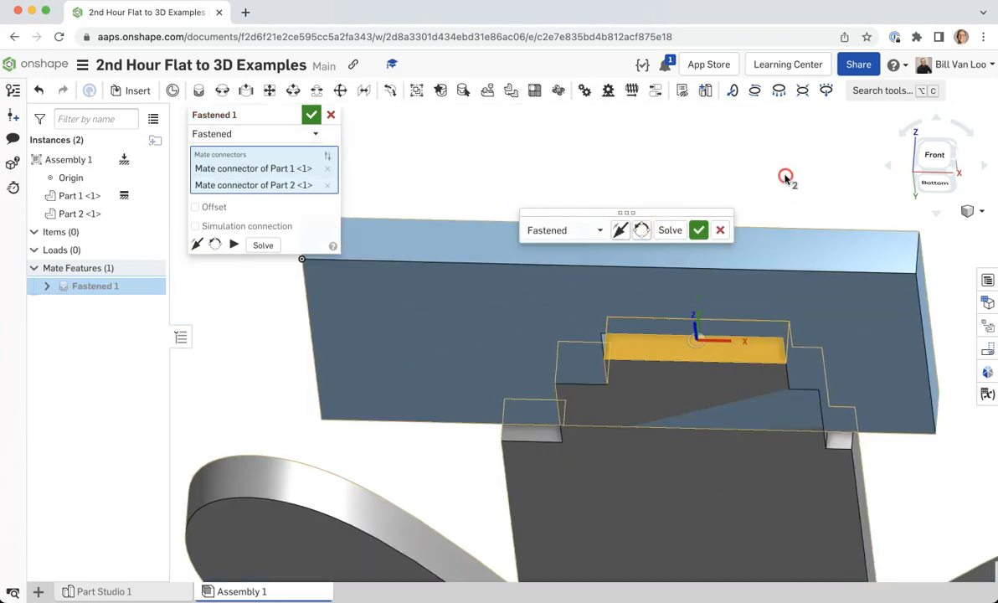
# - Try flipping and reorienting the figure in the Fastened mate, and cancel the mate
pyautogui.moveTo(786, 177); pyautogui.dragTo(751, 232, button='right')
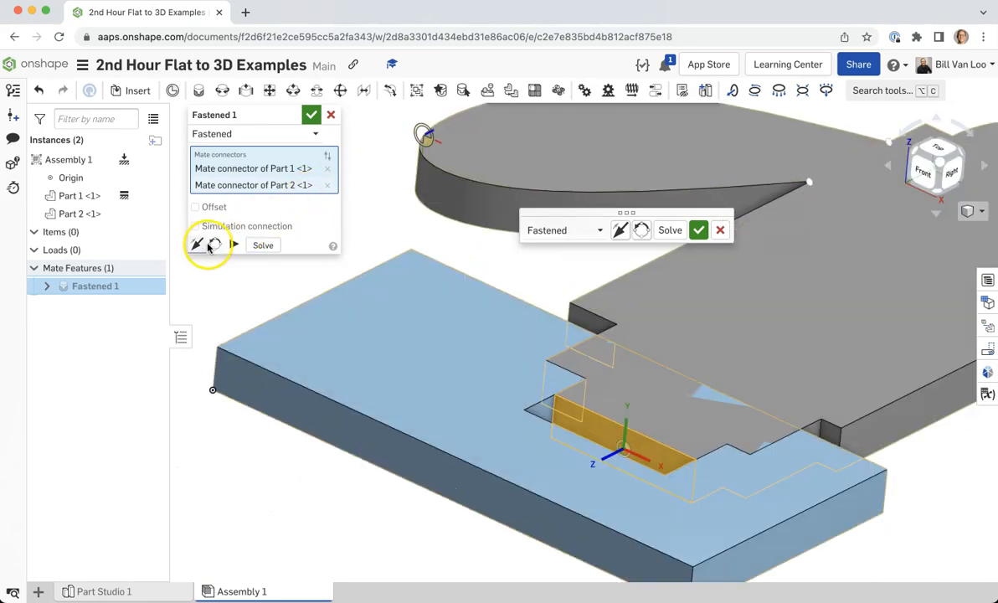
pyautogui.click(210, 245)
pyautogui.click(213, 246)
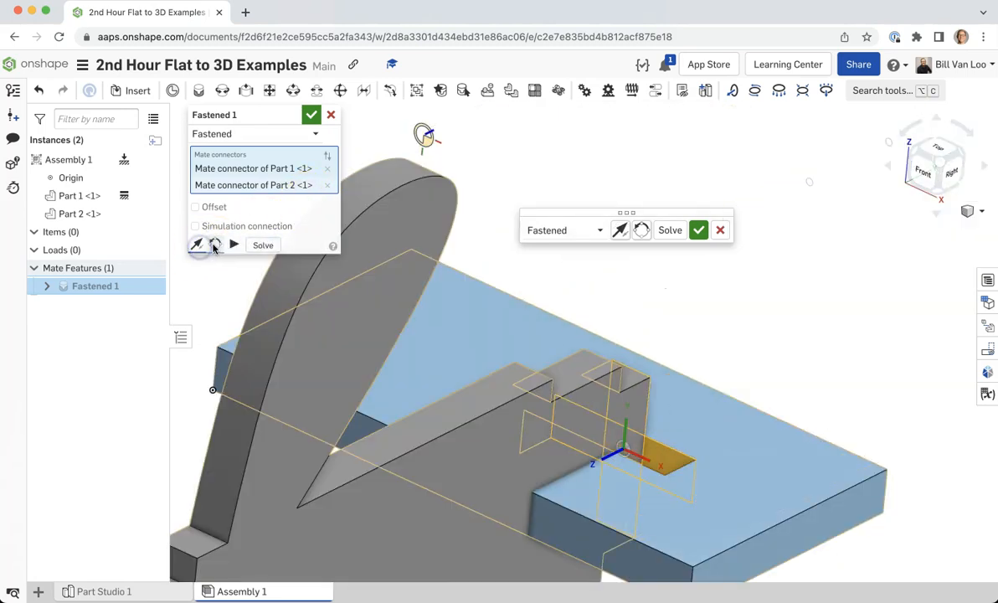
pyautogui.click(214, 246)
pyautogui.click(254, 246)
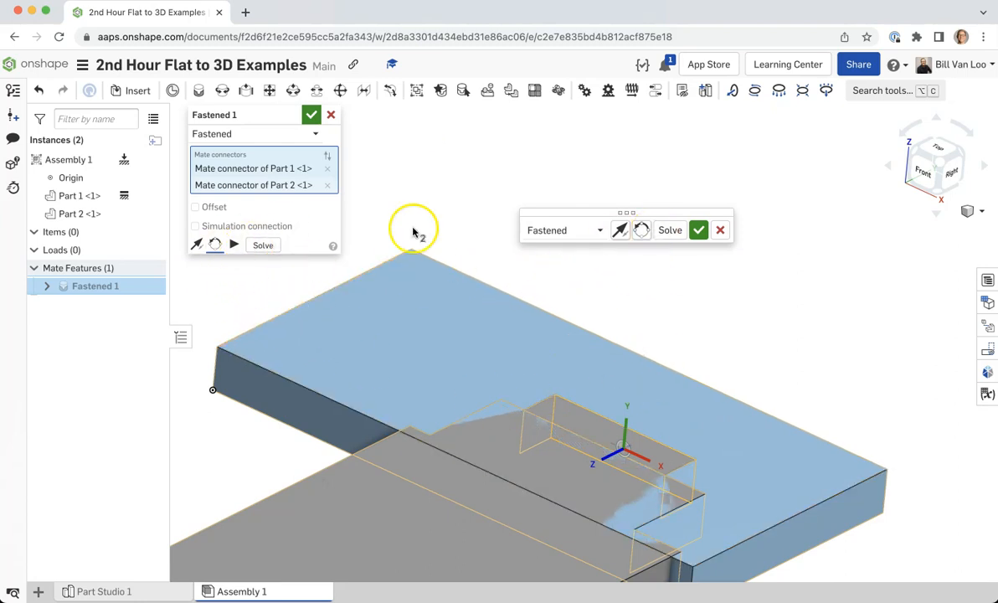
pyautogui.click(720, 231)
pyautogui.moveTo(867, 332); pyautogui.dragTo(878, 303, button='right')
pyautogui.moveTo(731, 294); pyautogui.dragTo(725, 334, button='right')
pyautogui.scroll(-5, 675, 303)
pyautogui.moveTo(675, 303); pyautogui.dragTo(513, 374, button='right')
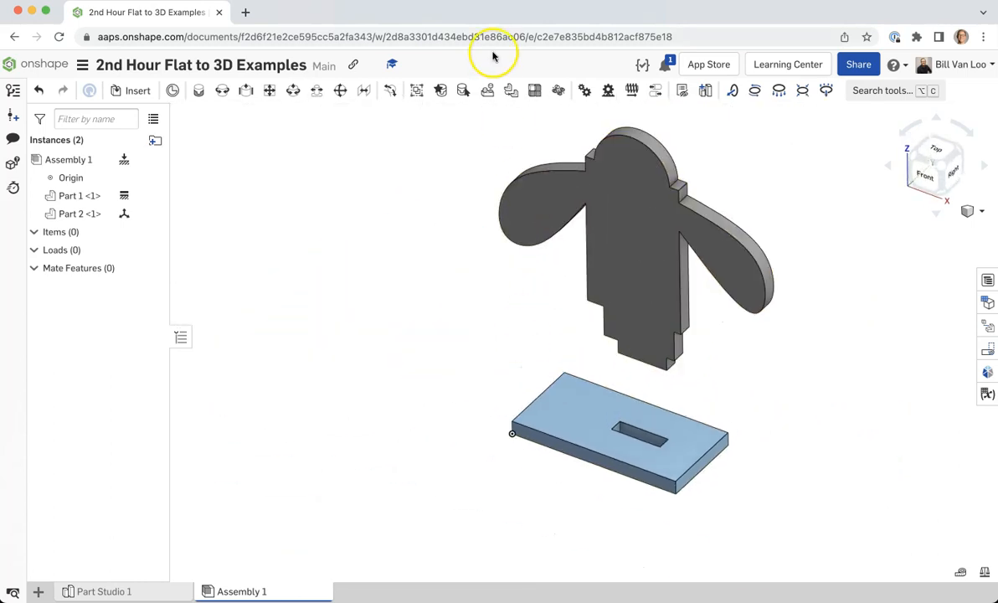